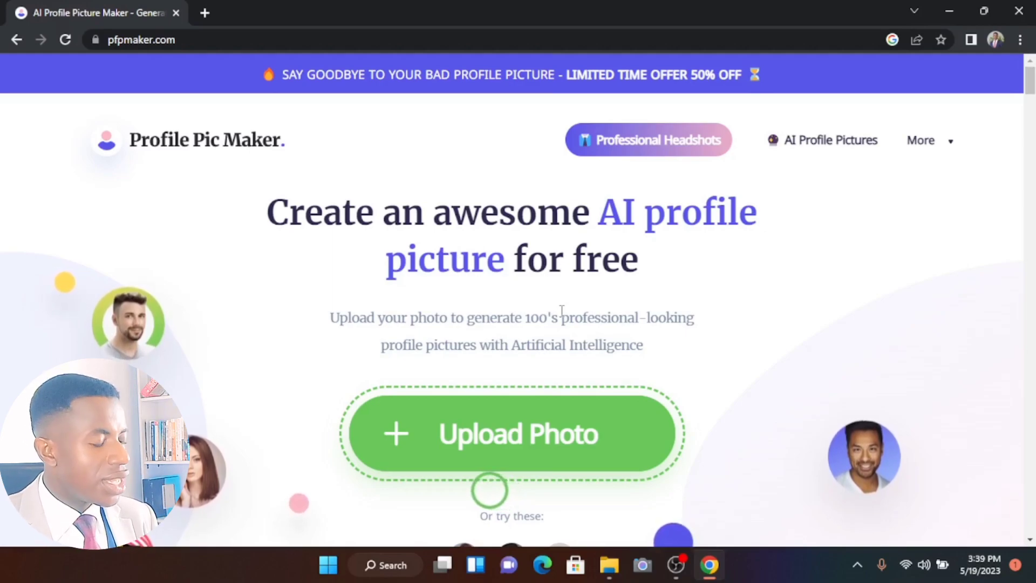
# Step: Upload the photo IMG_20220603_150911 from the WhatsApp Business Documents folder to the profile picture maker
pyautogui.click(575, 436)
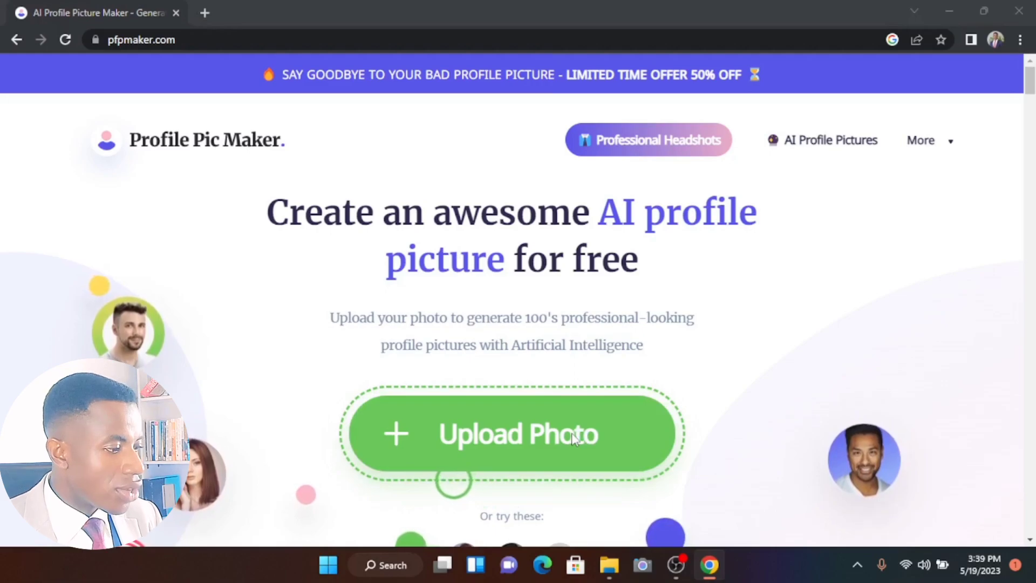
pyautogui.press('Escape')
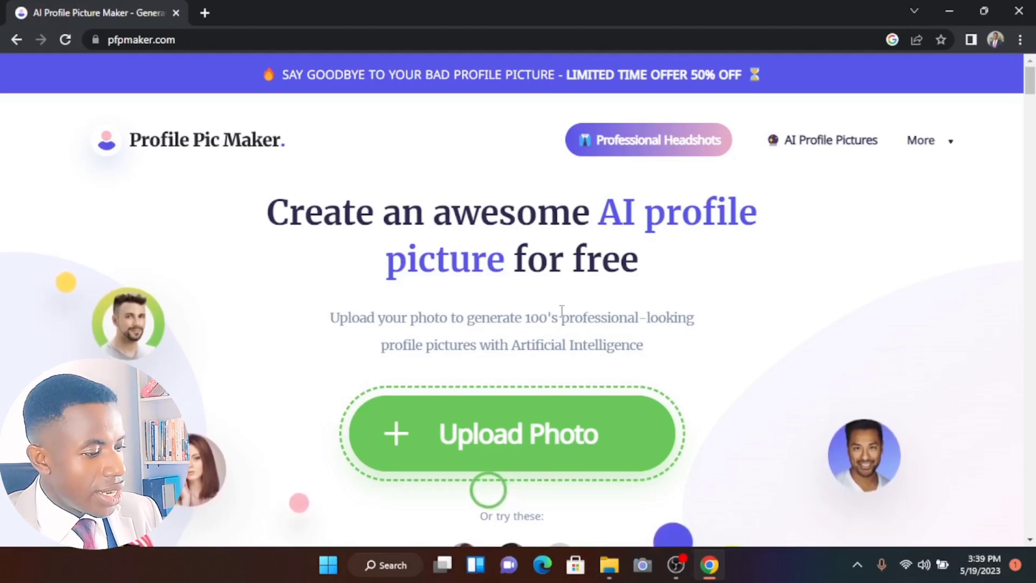
pyautogui.click(573, 438)
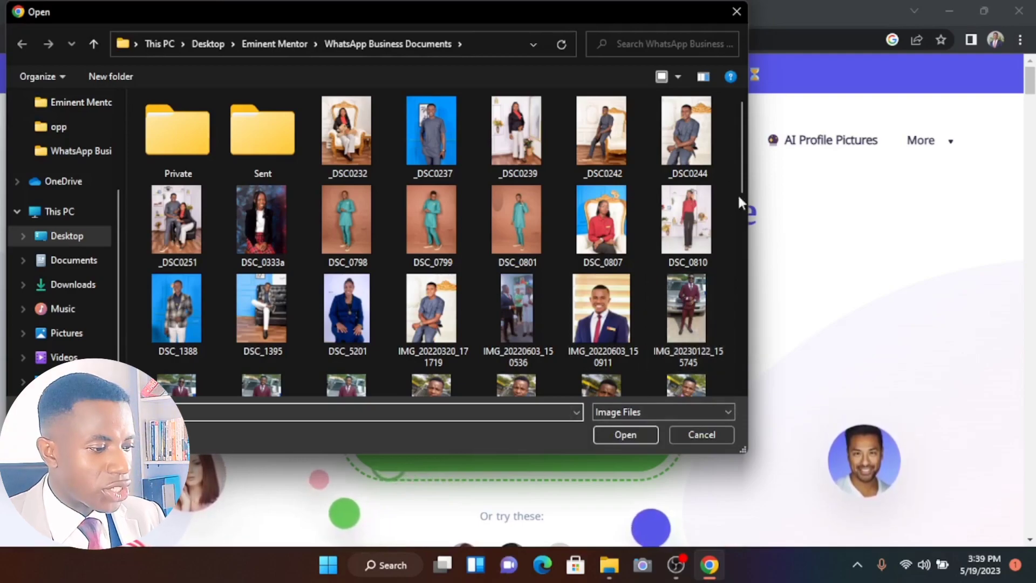
pyautogui.click(608, 305)
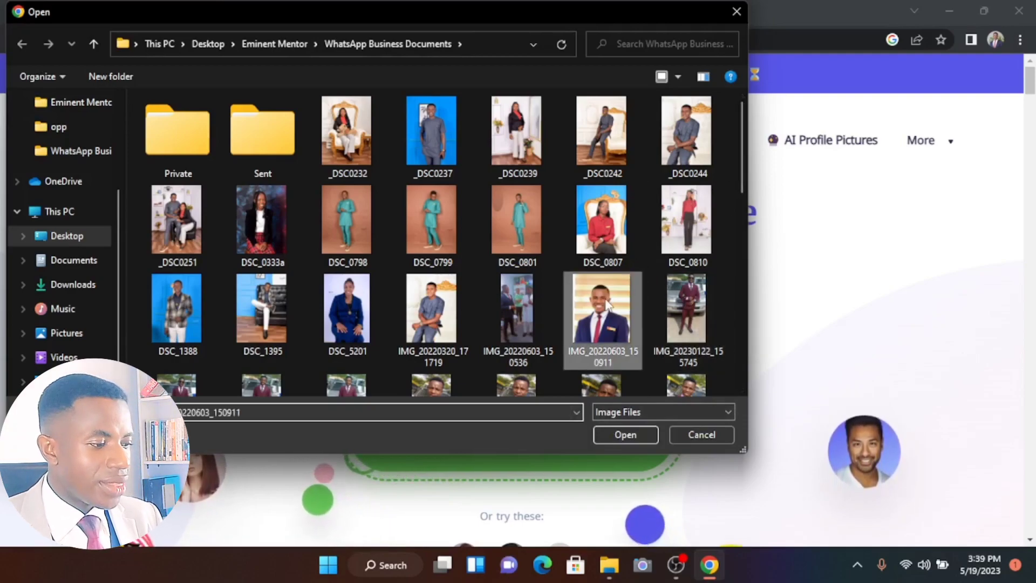
pyautogui.click(627, 436)
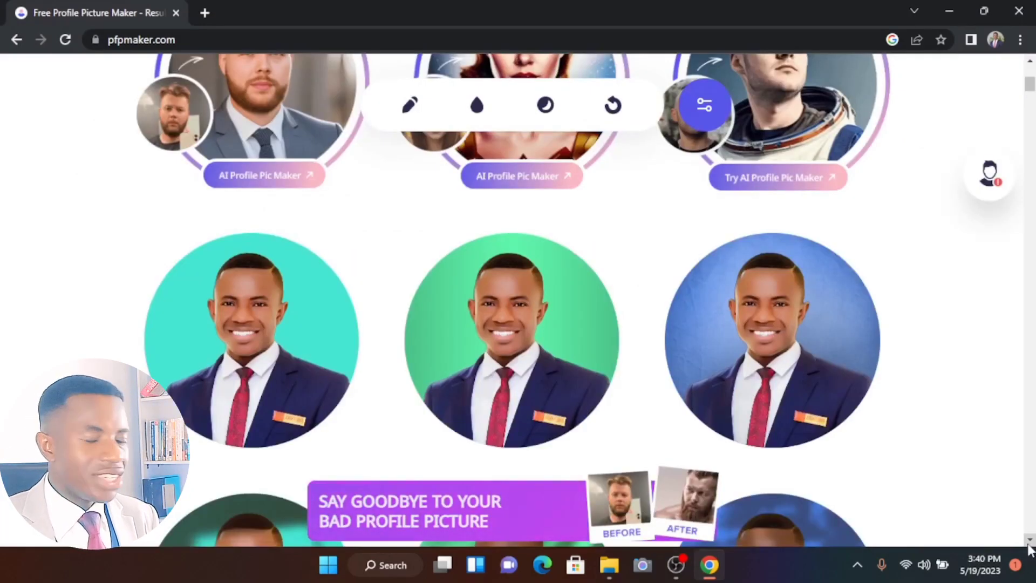
# Step: Look through the generated profile pictures with plain, patterned, black-and-white, beach and office backgrounds
pyautogui.click(1030, 544)
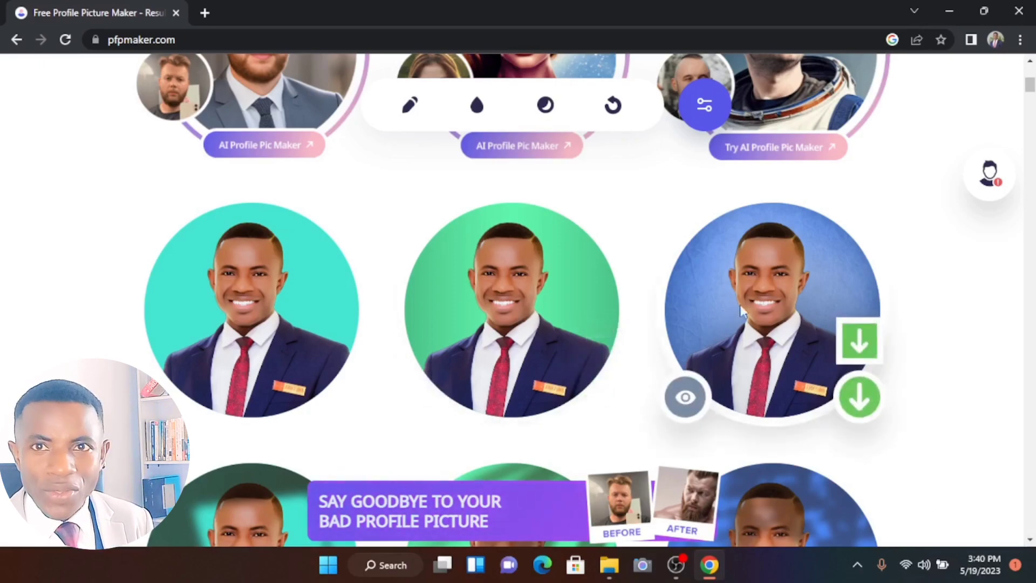
pyautogui.moveTo(687, 343)
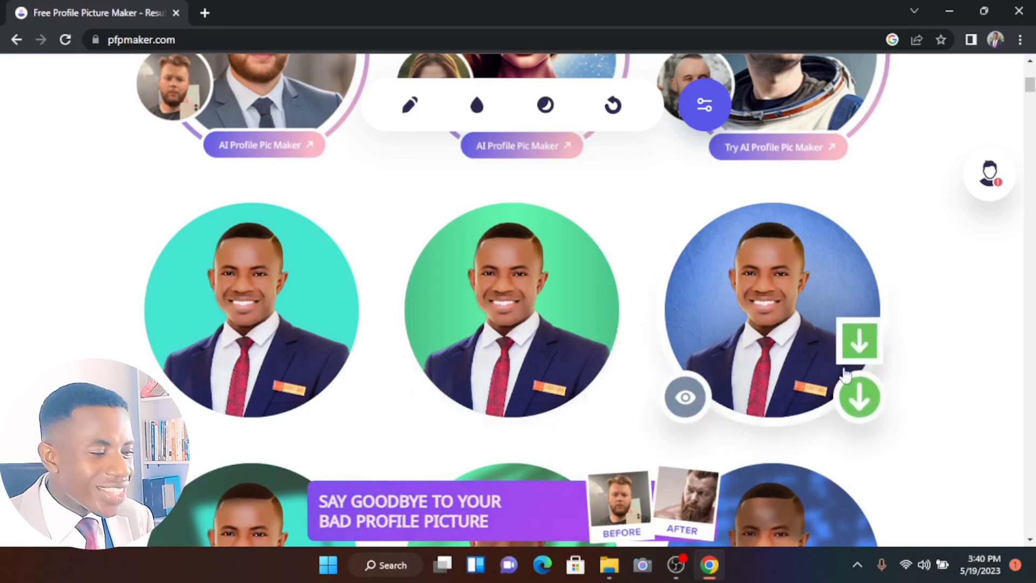
pyautogui.click(1031, 542)
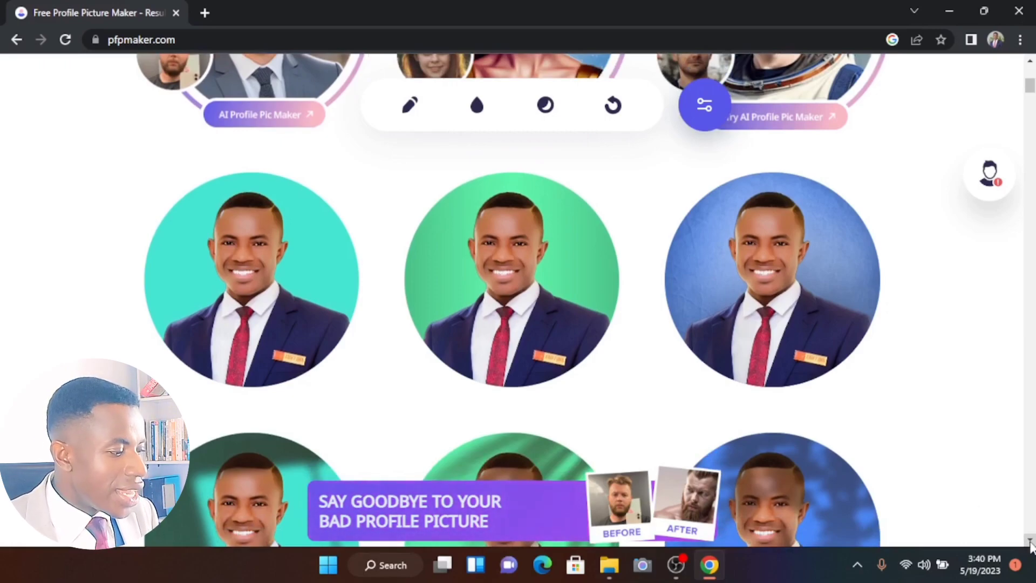
pyautogui.click(1031, 542)
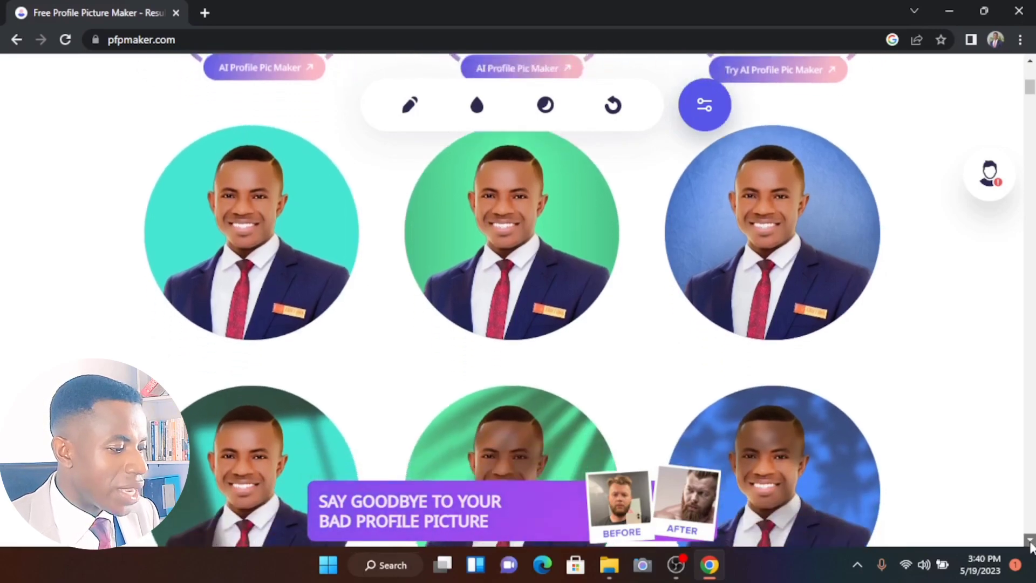
pyautogui.click(1031, 541)
pyautogui.moveTo(1030, 541); pyautogui.dragTo(1031, 542)
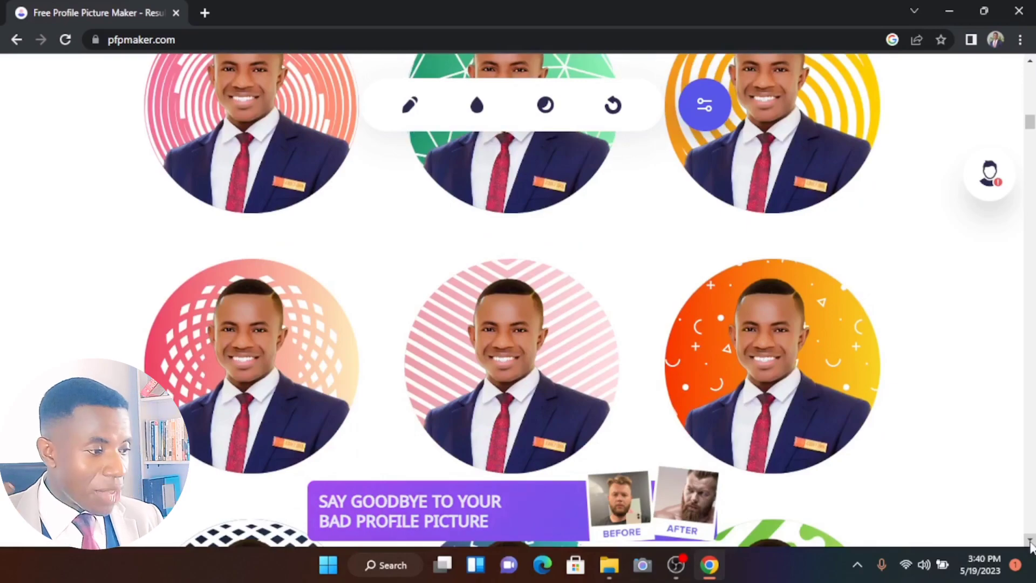
pyautogui.click(1031, 542)
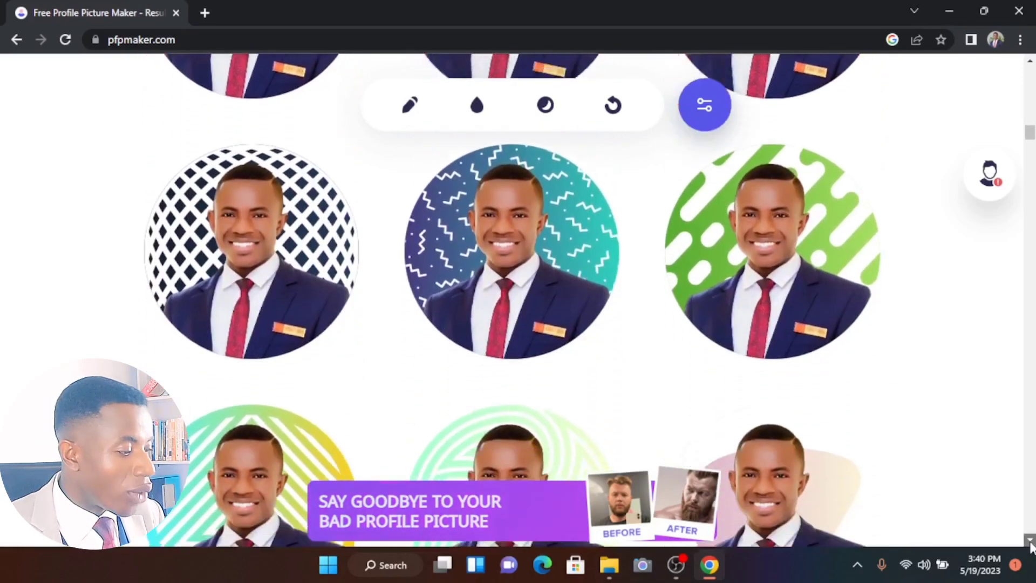
pyautogui.click(1031, 541)
pyautogui.moveTo(1030, 542); pyautogui.dragTo(1030, 541)
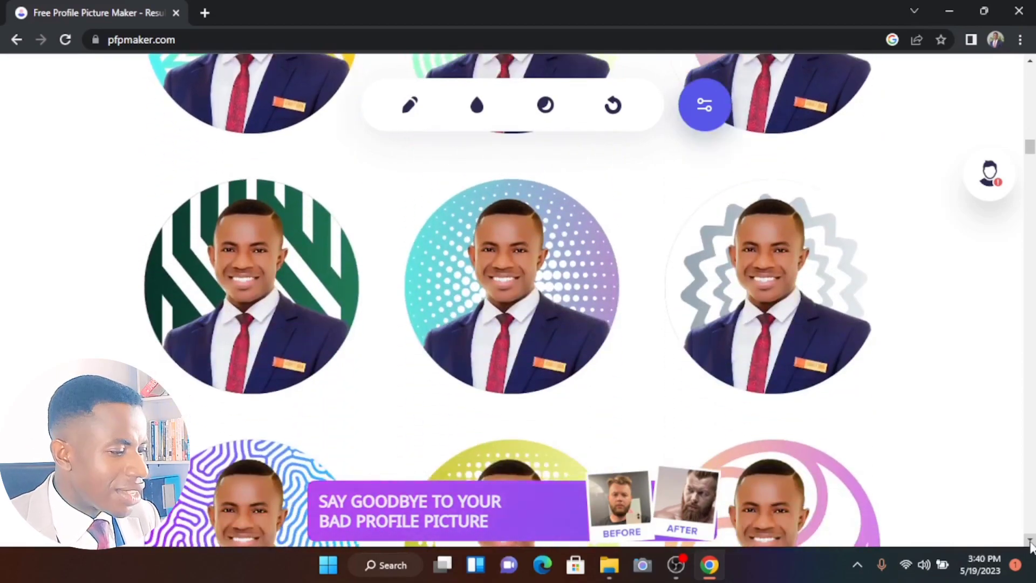
pyautogui.click(1031, 541)
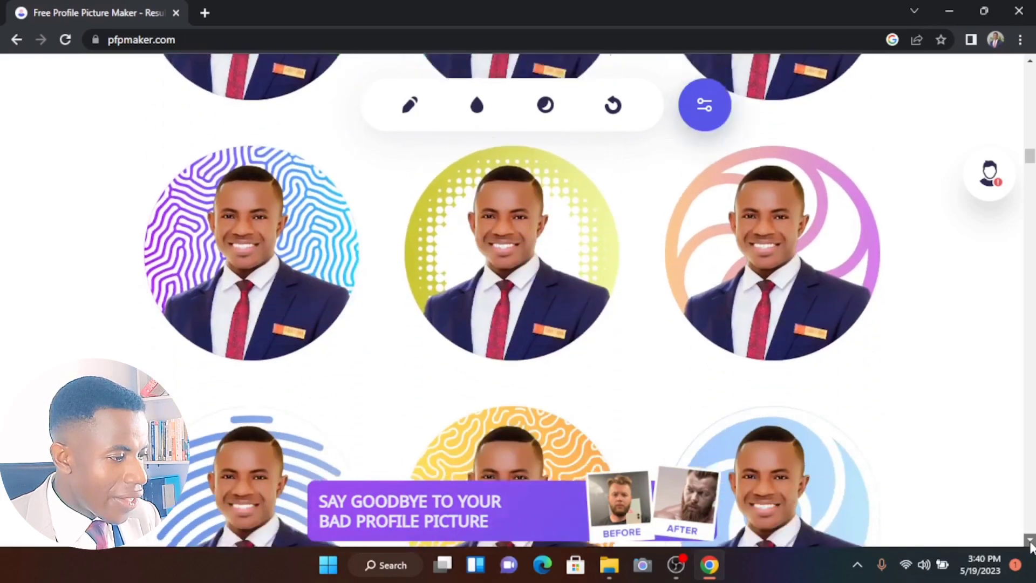
pyautogui.click(1030, 542)
pyautogui.moveTo(1031, 542); pyautogui.dragTo(1030, 541)
pyautogui.moveTo(702, 216)
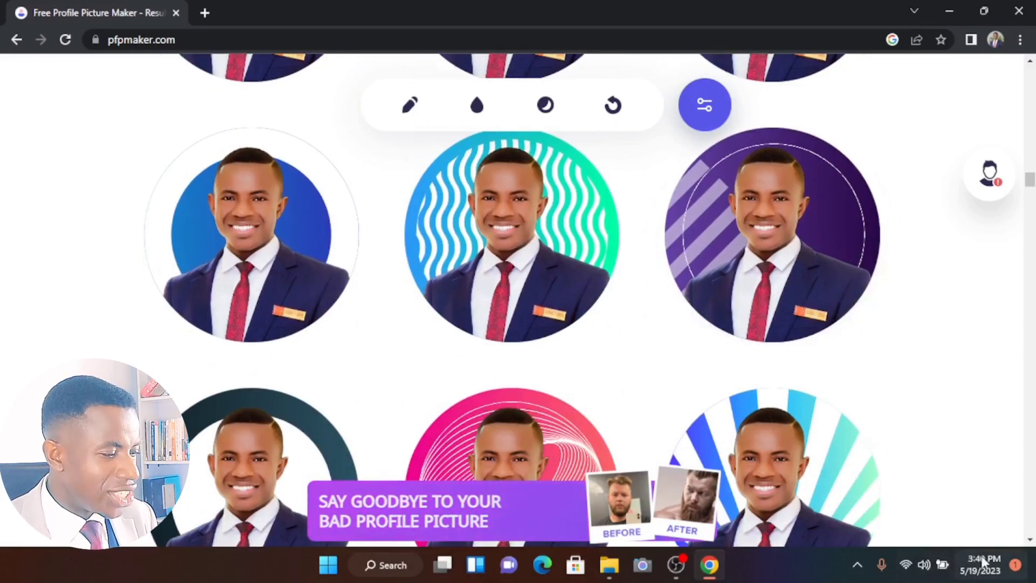
pyautogui.moveTo(1030, 541); pyautogui.dragTo(1030, 541)
pyautogui.moveTo(783, 303)
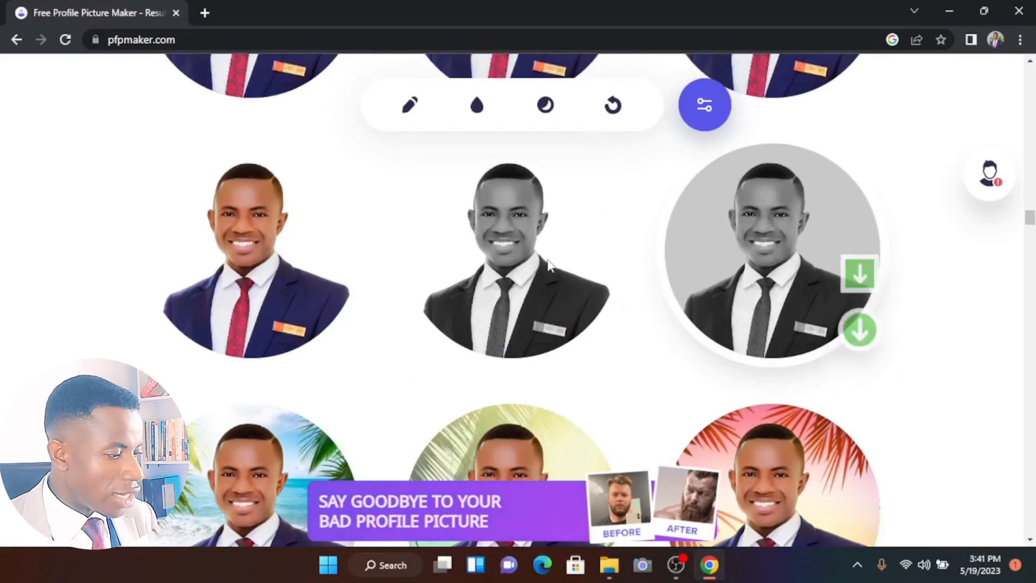
pyautogui.moveTo(520, 295)
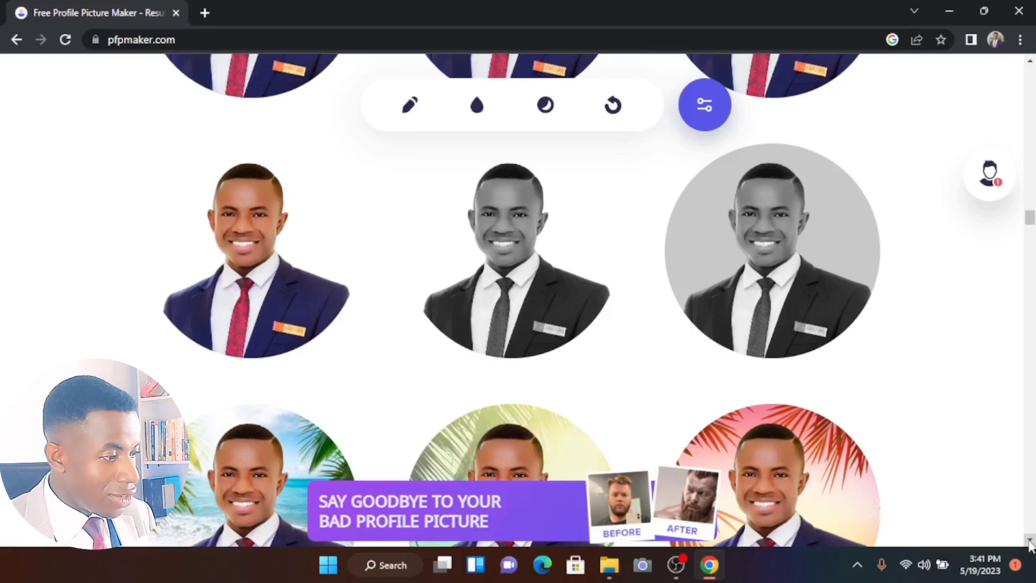
pyautogui.scroll(-5, 1031, 542)
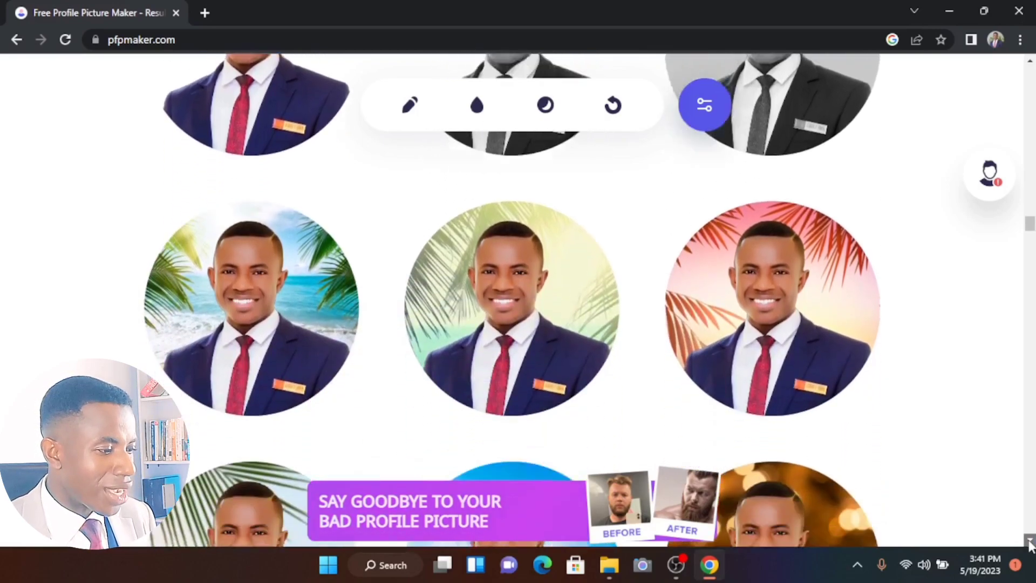
pyautogui.scroll(-6, 1031, 542)
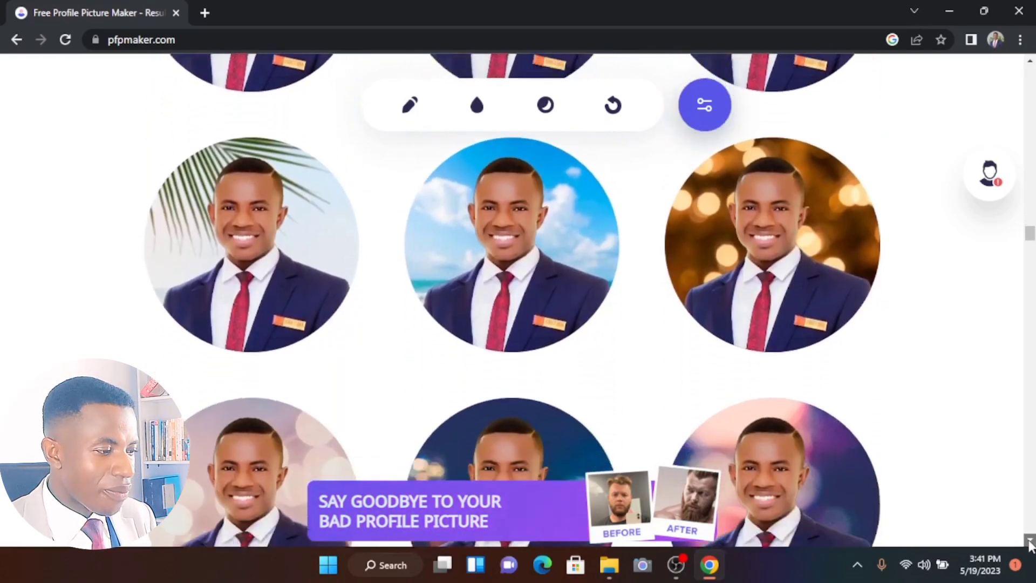
pyautogui.scroll(-10, 1031, 543)
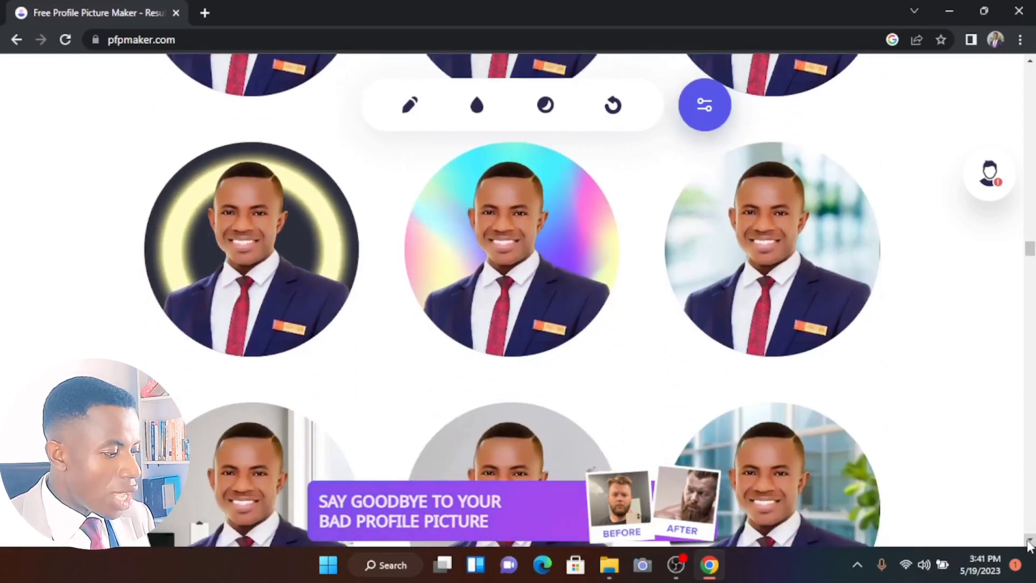
pyautogui.scroll(-3, 1031, 543)
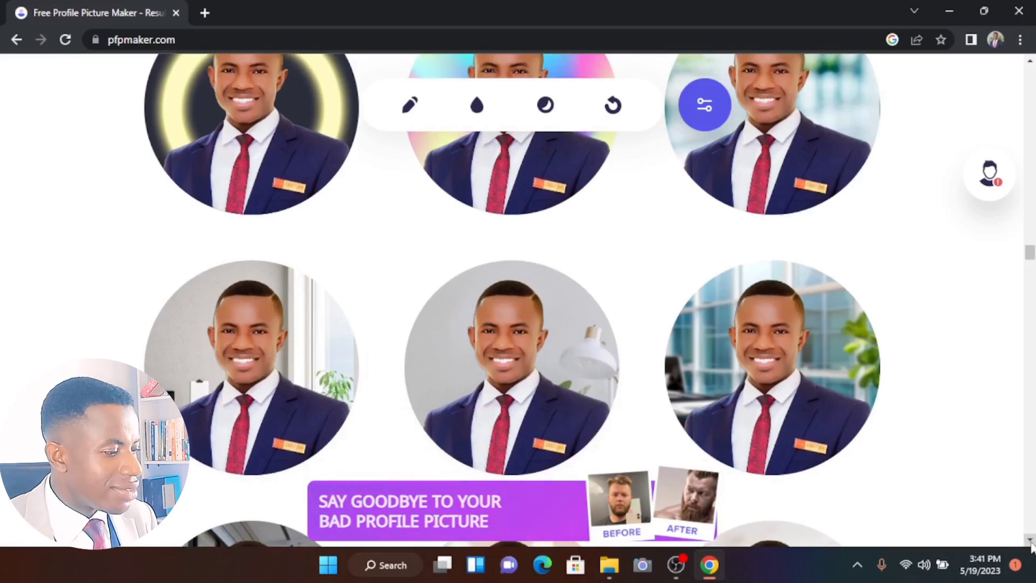
pyautogui.scroll(-6, 1031, 542)
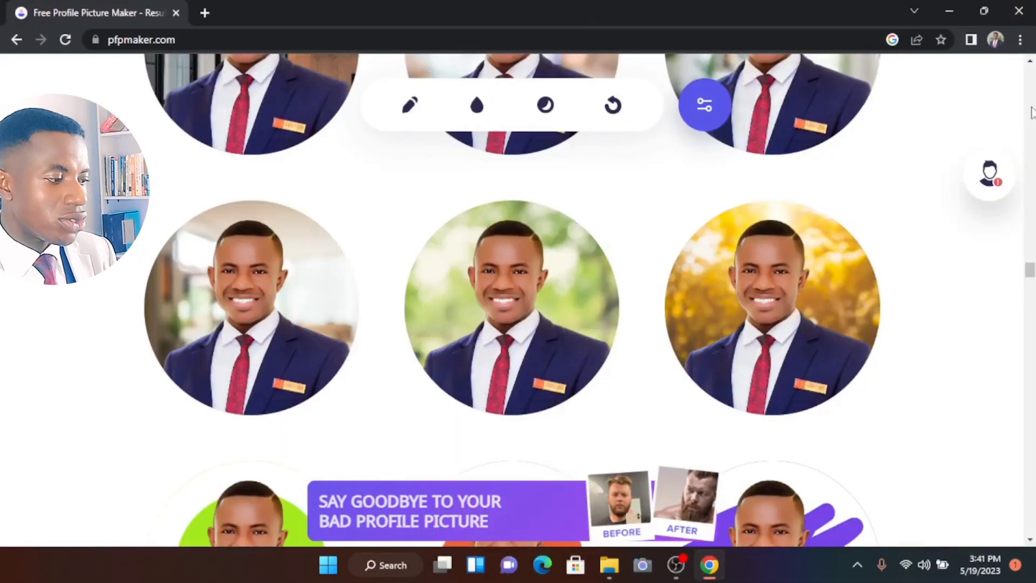
pyautogui.scroll(3, 1032, 112)
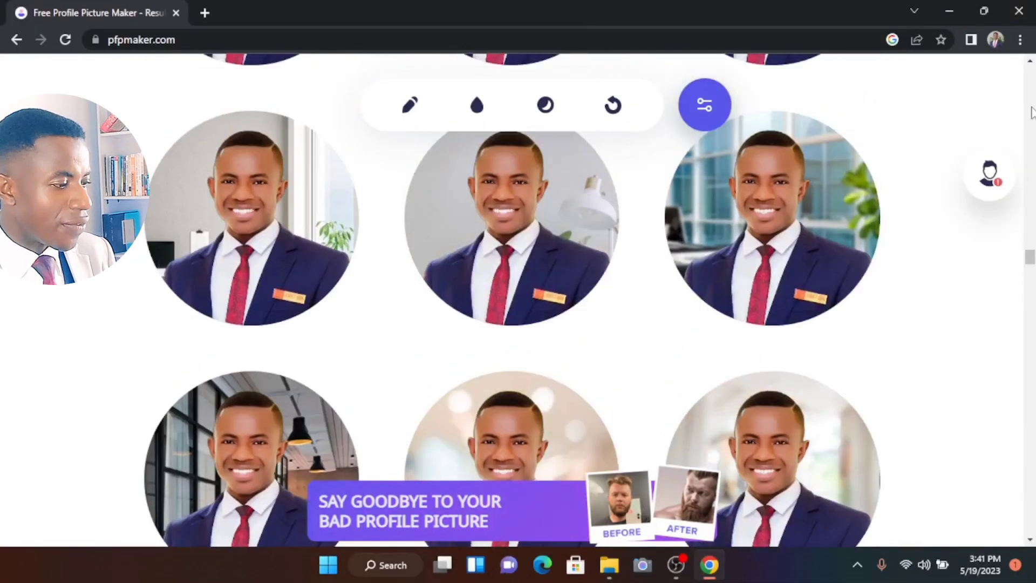
# Step: Adjust the uploaded photo by moving the person slightly lower within the circular crop
pyautogui.moveTo(264, 233)
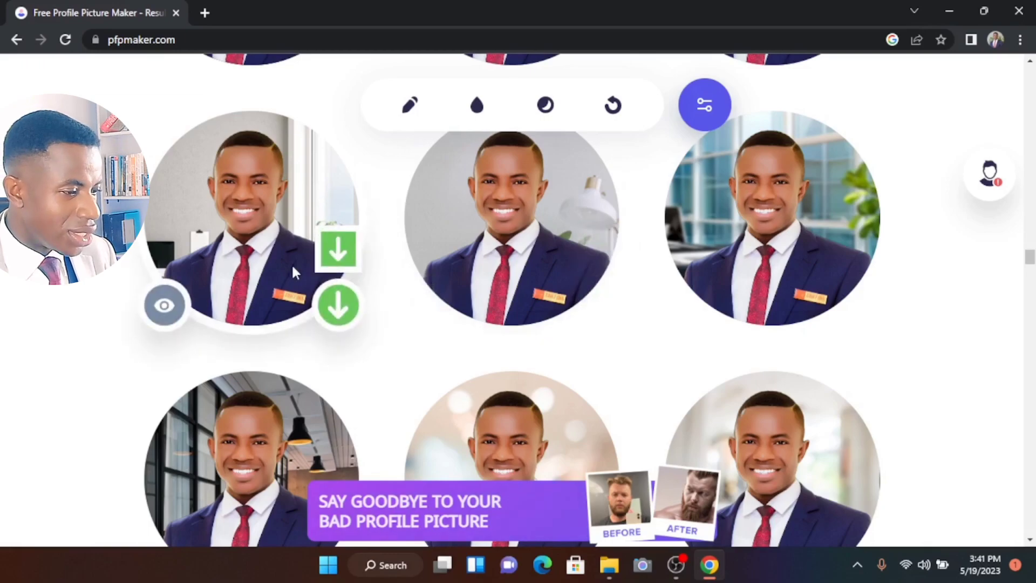
pyautogui.moveTo(264, 184)
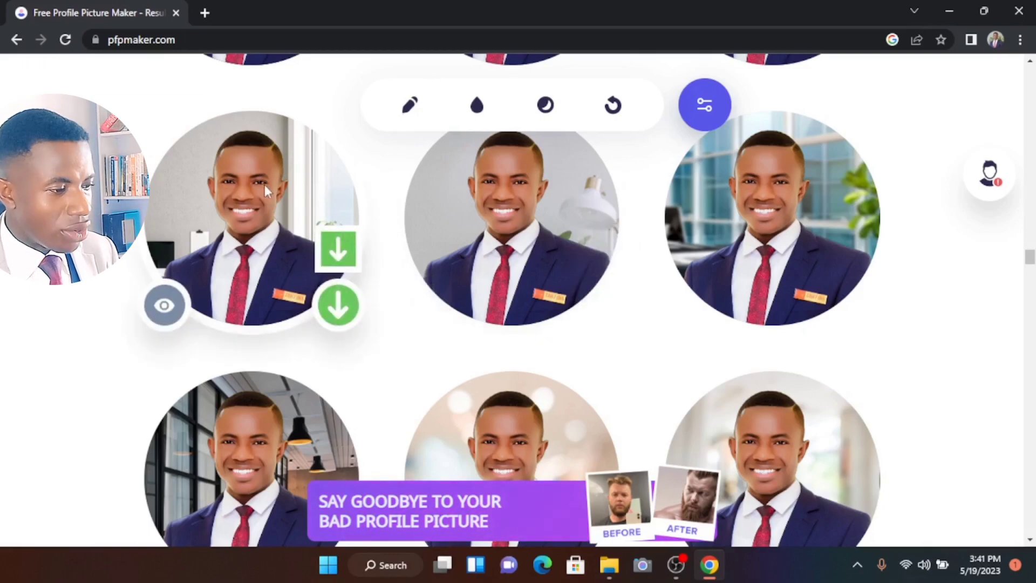
pyautogui.click(411, 122)
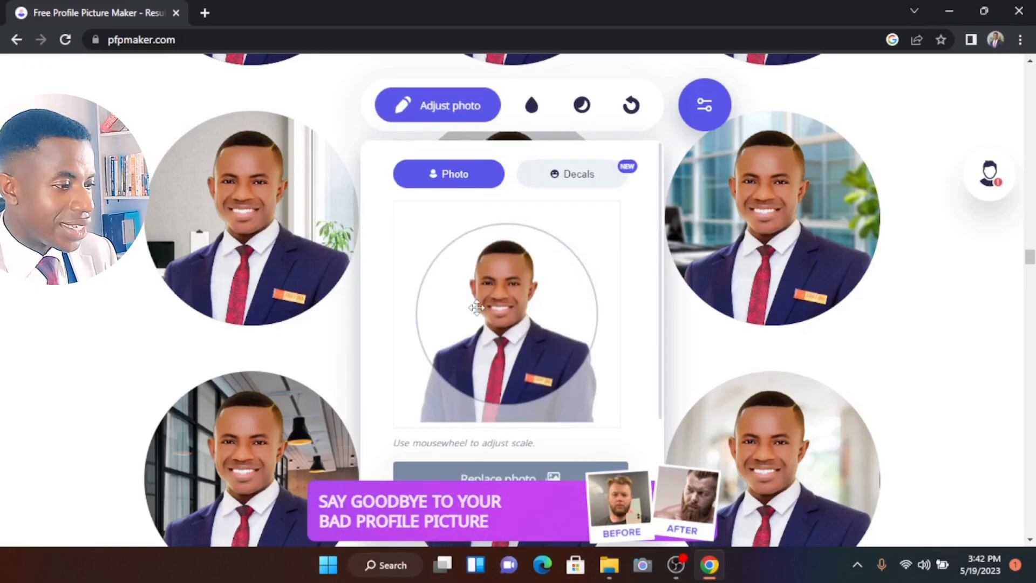
pyautogui.moveTo(527, 321)
pyautogui.mouseDown()
pyautogui.moveTo(541, 313)
pyautogui.moveTo(511, 318)
pyautogui.moveTo(528, 330)
pyautogui.mouseUp()
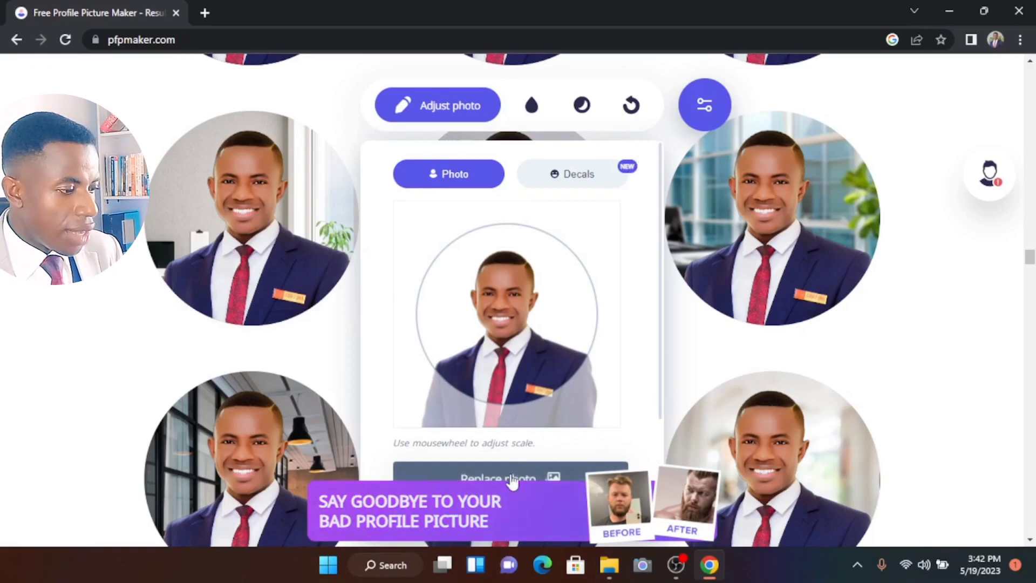
pyautogui.click(697, 383)
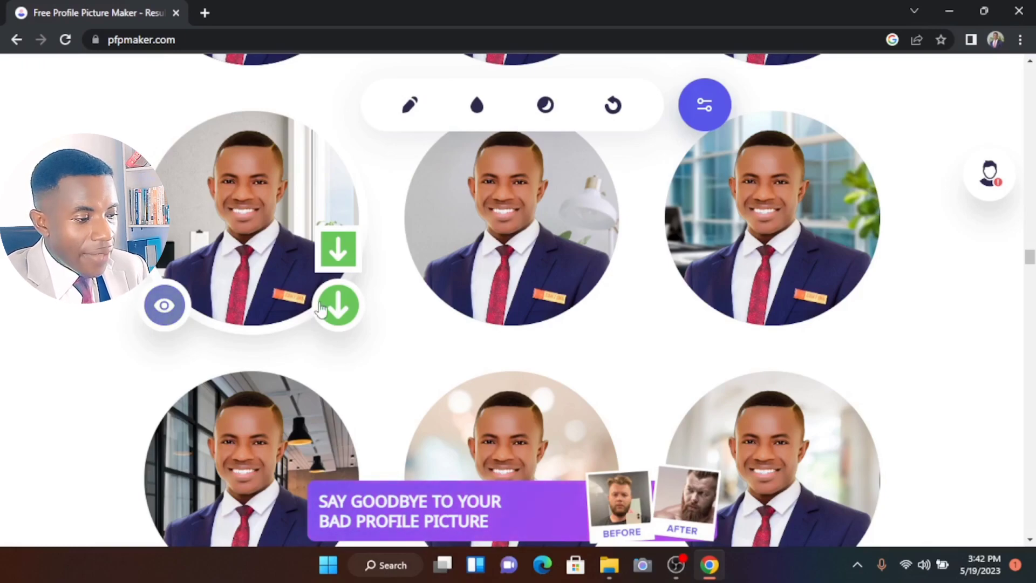
# Step: Preview the profile picture with the bright office window and plant, checking several of its matching cover backgrounds
pyautogui.click(165, 307)
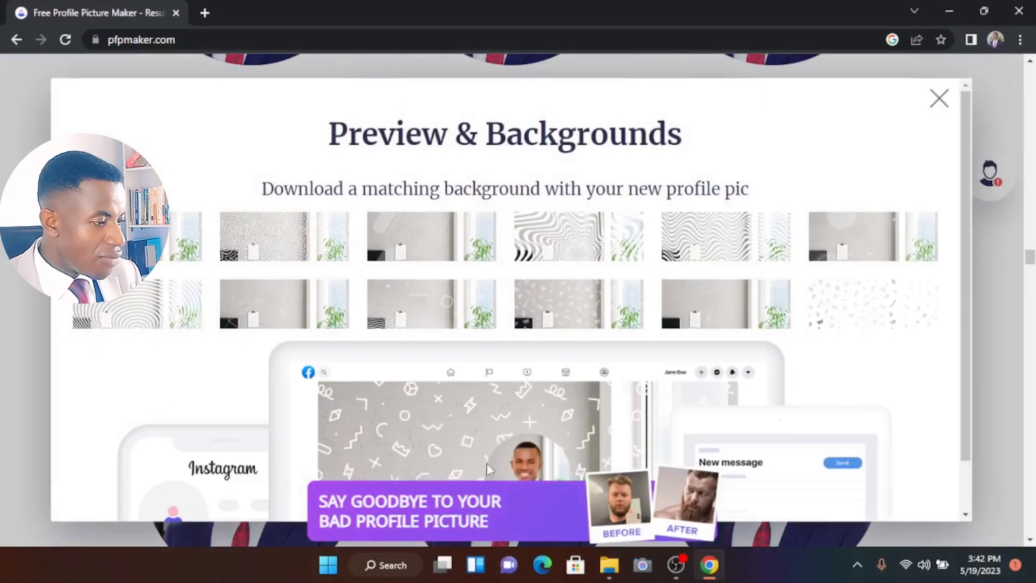
pyautogui.moveTo(434, 266)
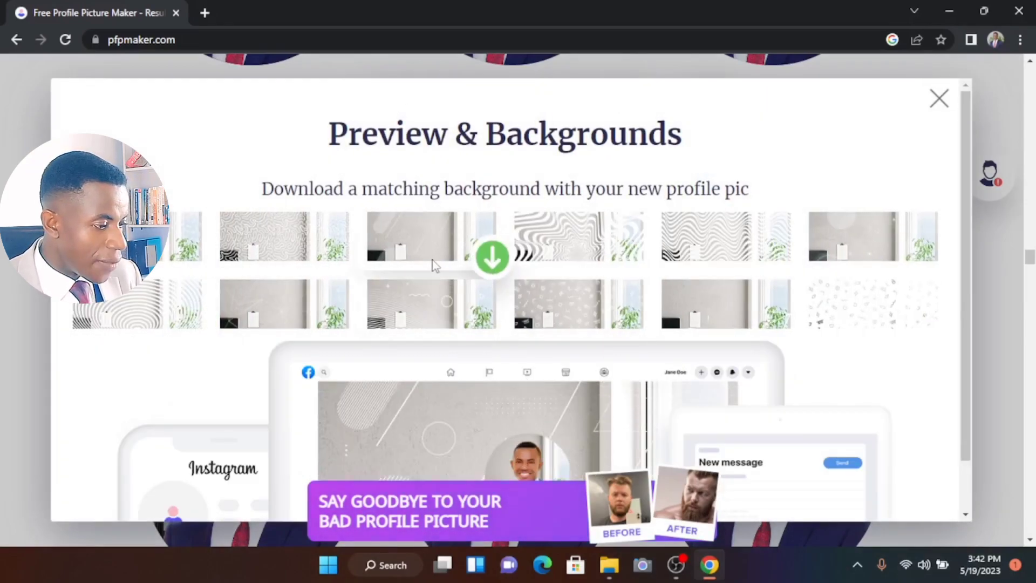
pyautogui.moveTo(658, 242)
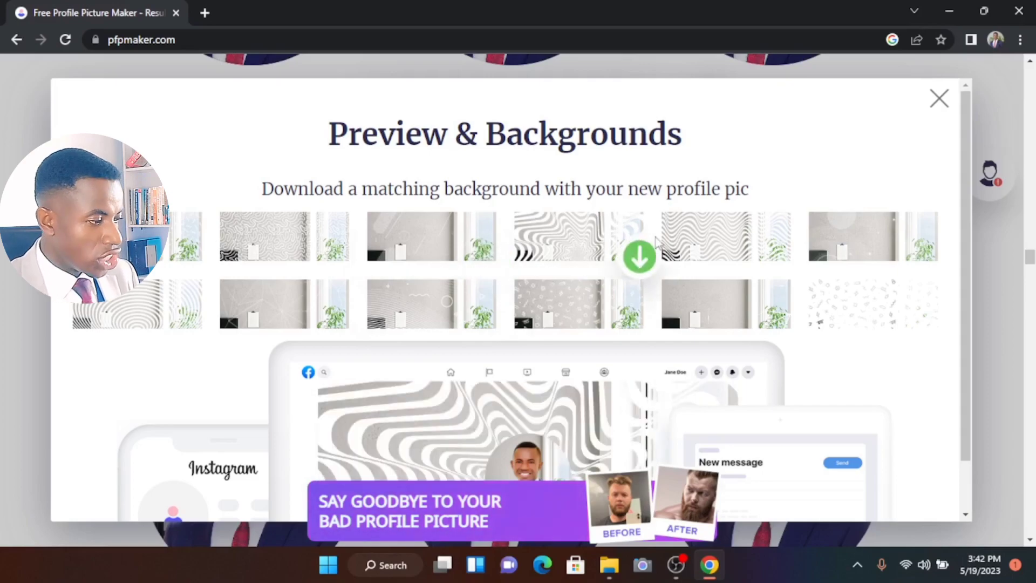
pyautogui.click(940, 99)
# Step: Download the circular version of the profile picture with the bright office window and plant
pyautogui.moveTo(302, 280)
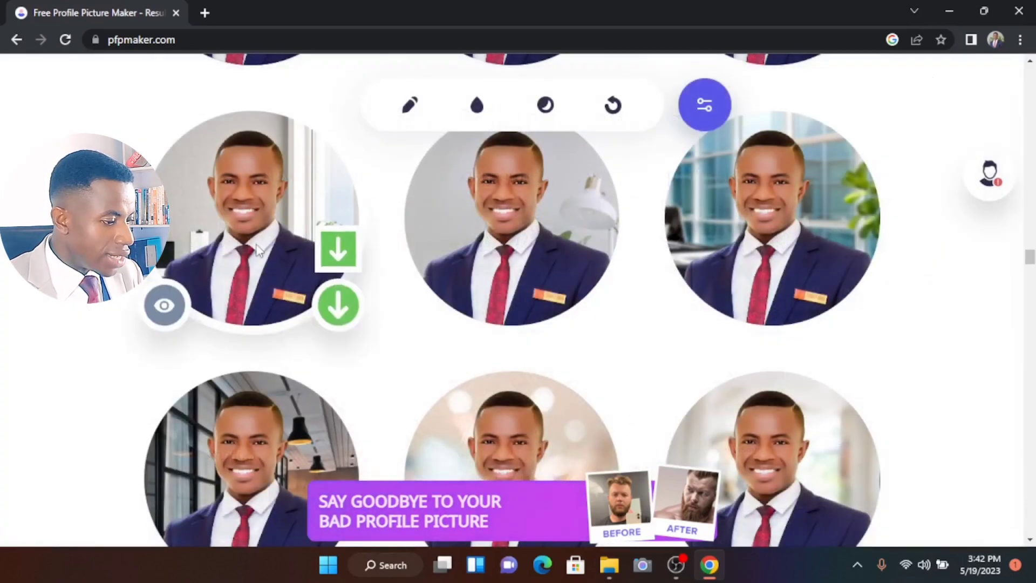
pyautogui.click(339, 306)
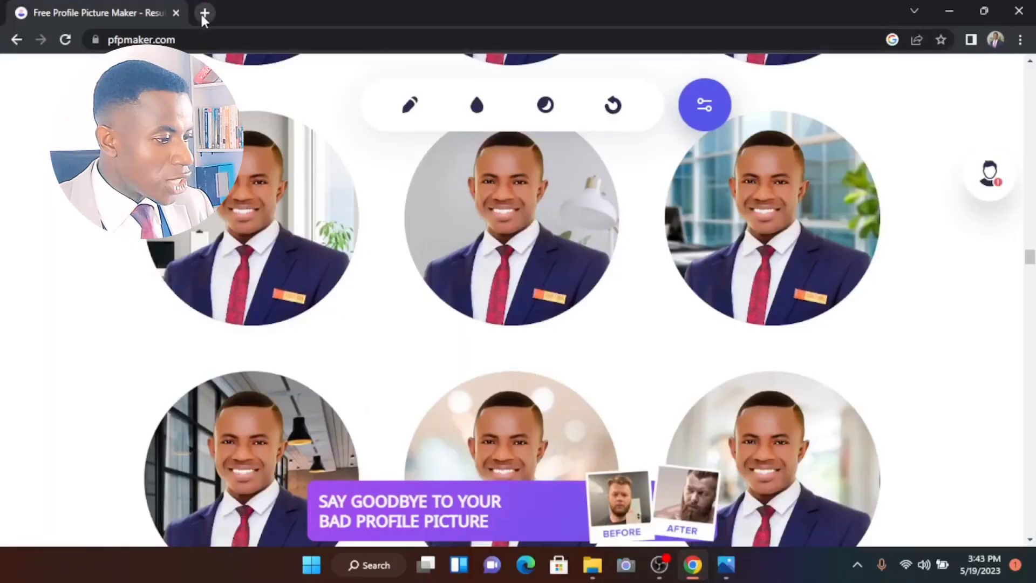
# Step: Open the Canva website at canva.com in a new browser tab
pyautogui.click(205, 13)
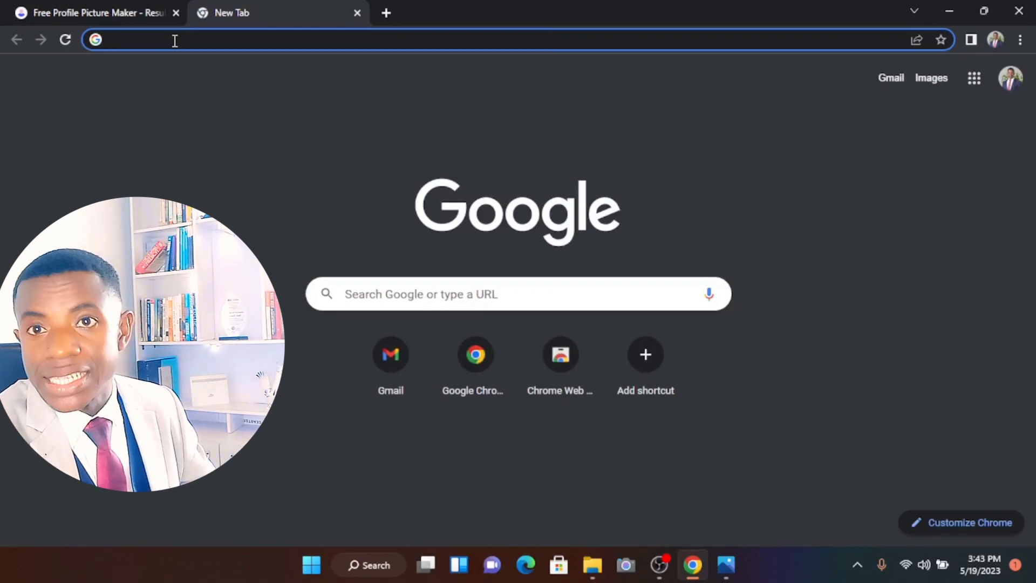
pyautogui.write('ca')
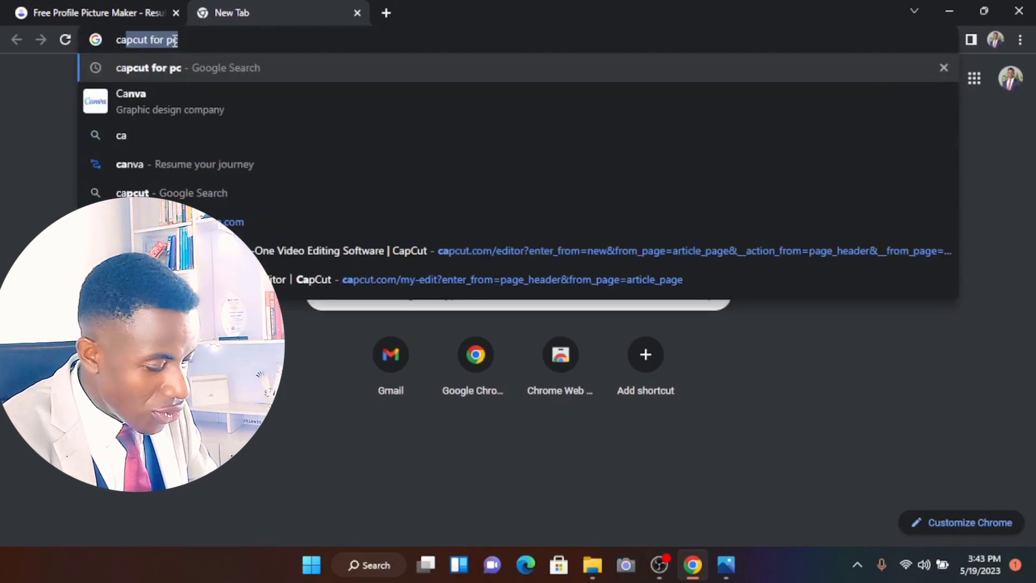
pyautogui.write('na')
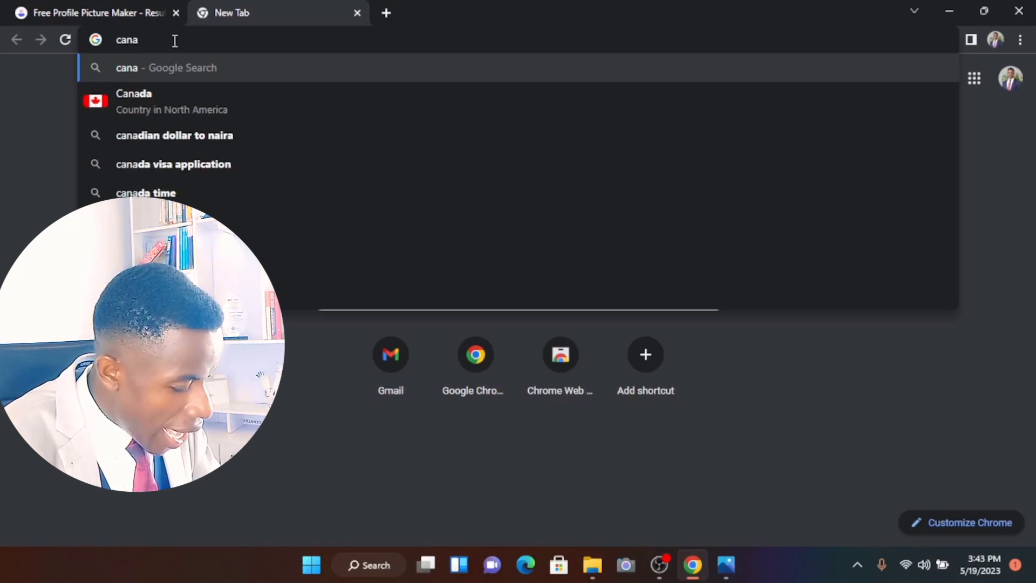
pyautogui.press('BackSpace')
pyautogui.write('v')
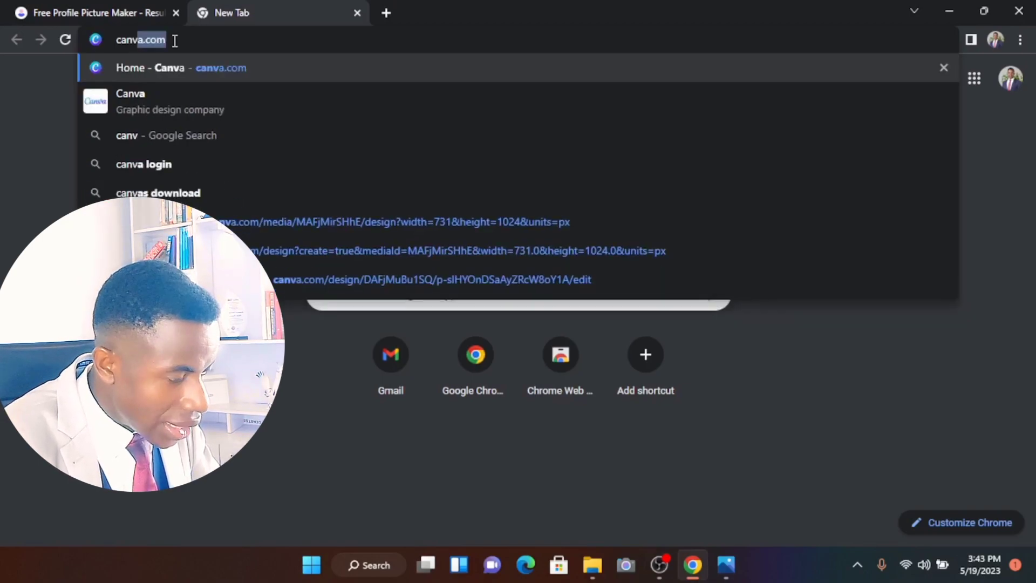
pyautogui.write('a')
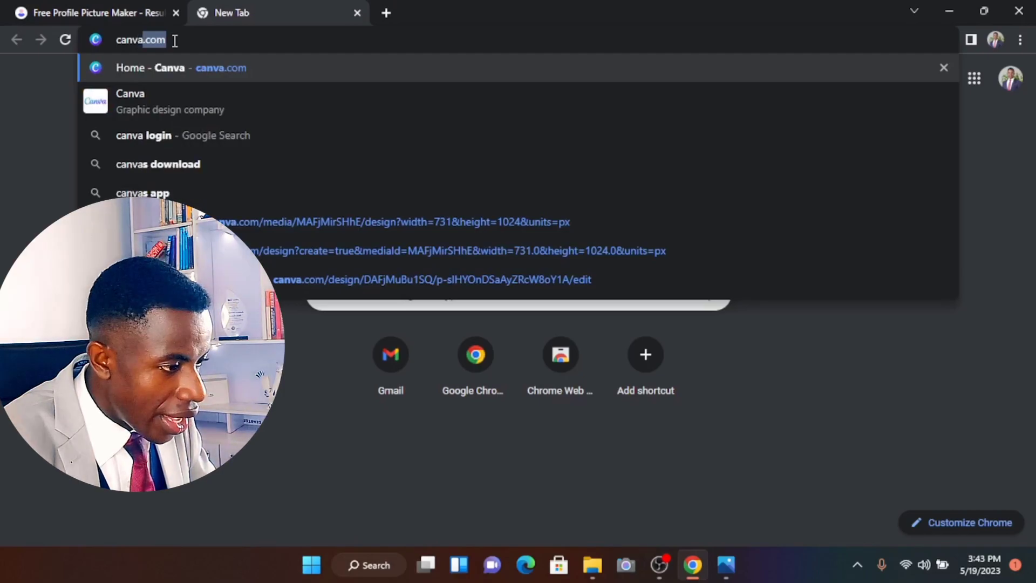
pyautogui.write('.')
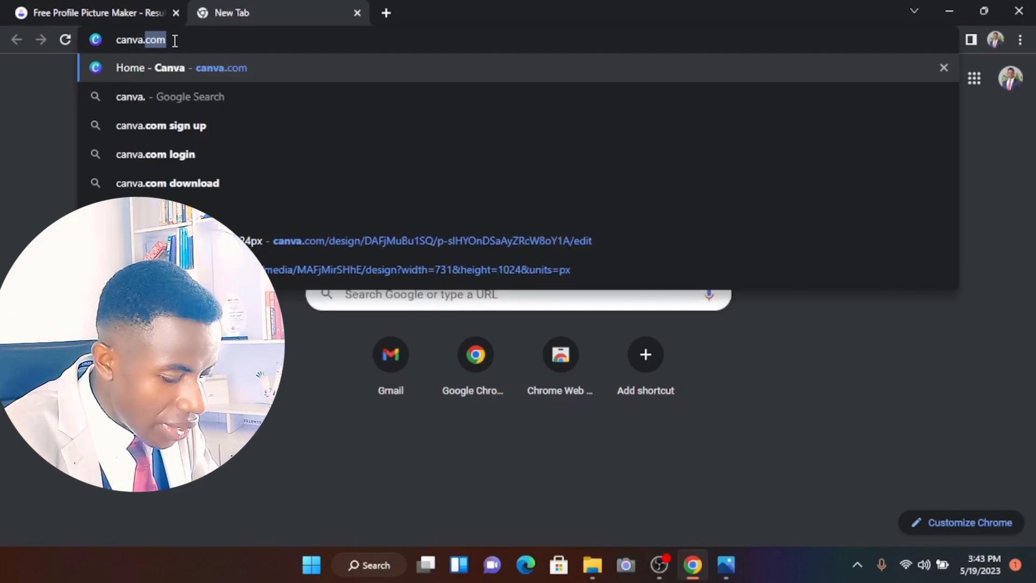
pyautogui.write('c')
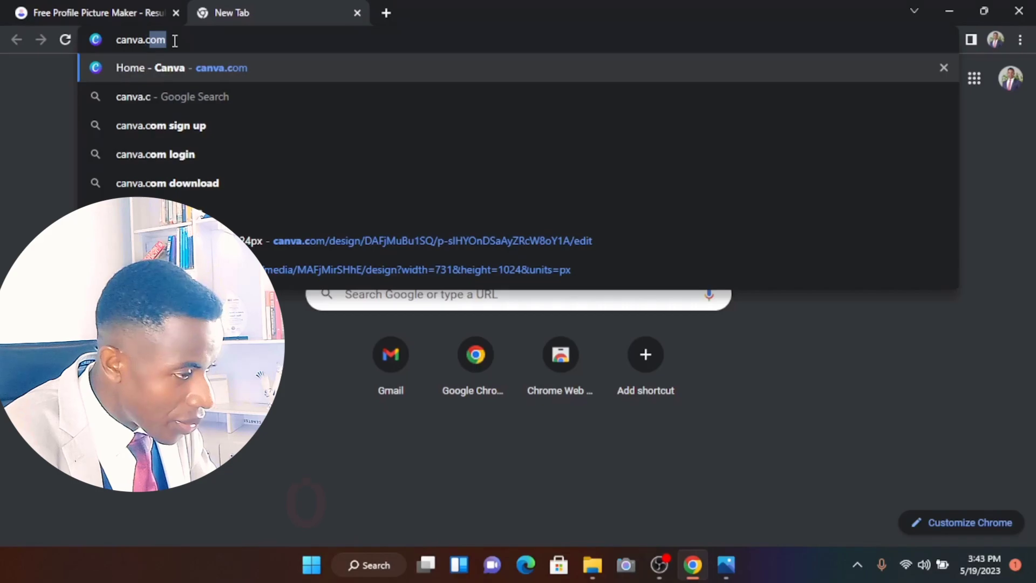
pyautogui.write('om')
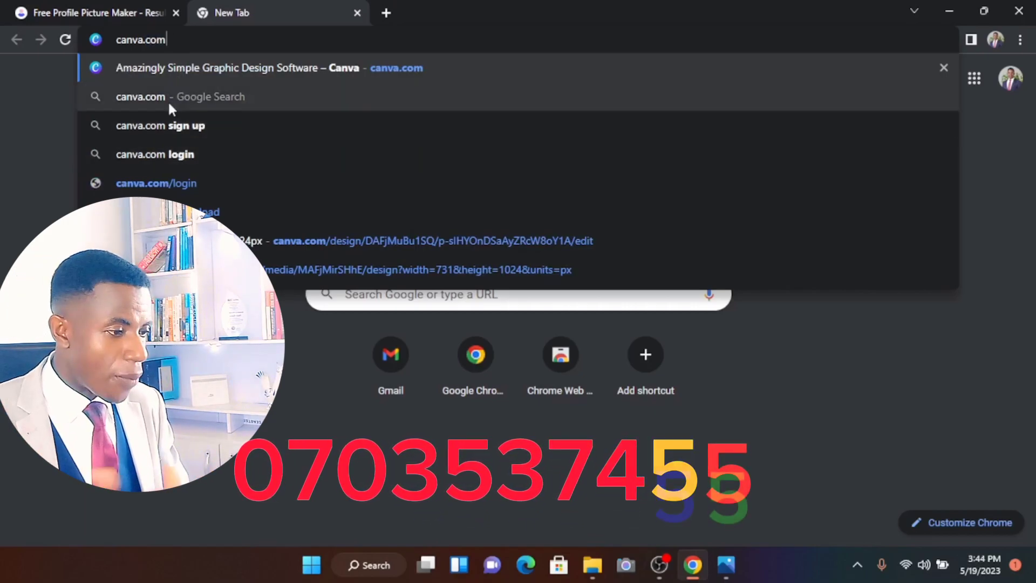
pyautogui.press('Return')
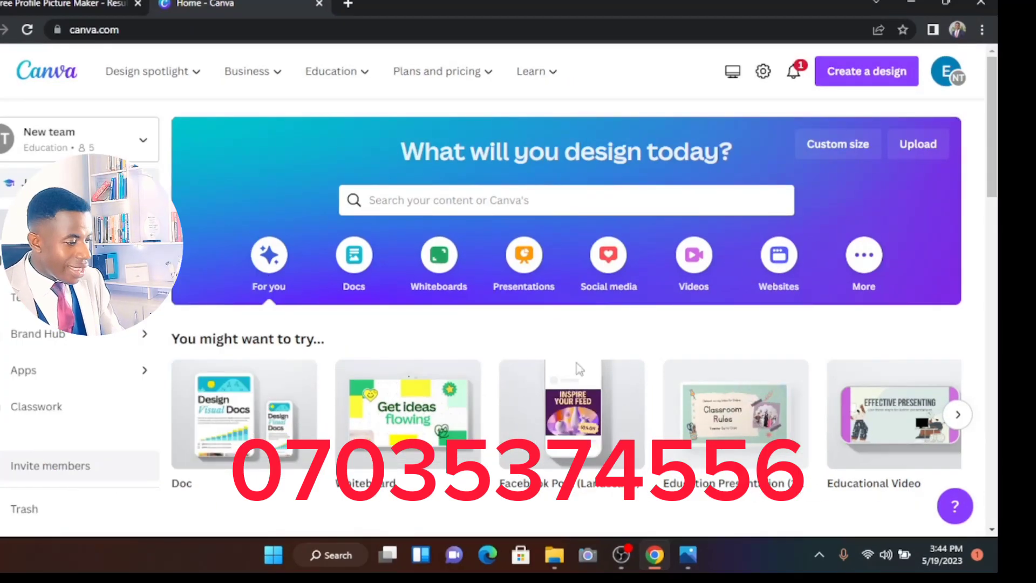
# Step: Create a blank Instagram Post (Square) design from the social media formats
pyautogui.click(611, 257)
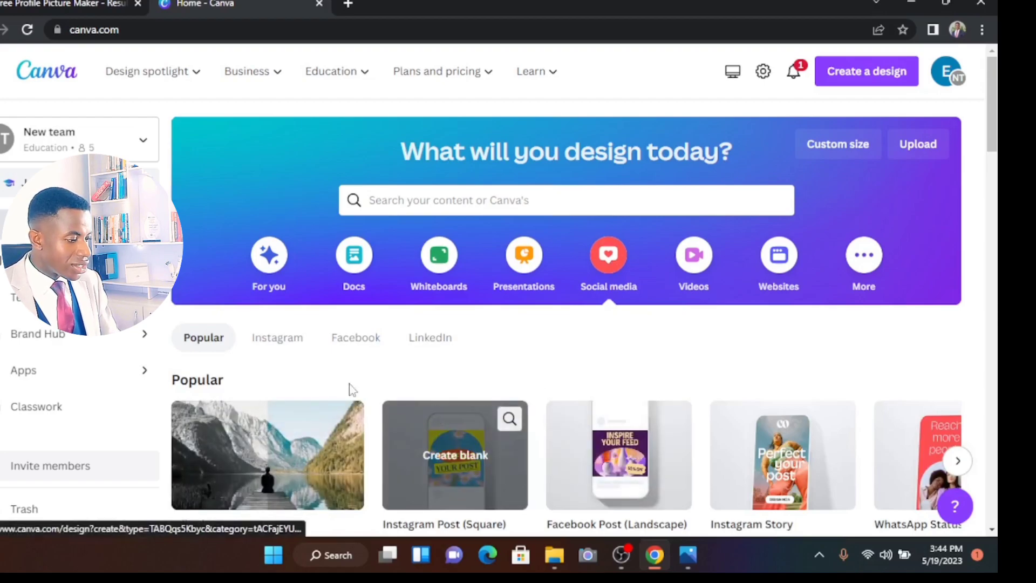
pyautogui.click(278, 351)
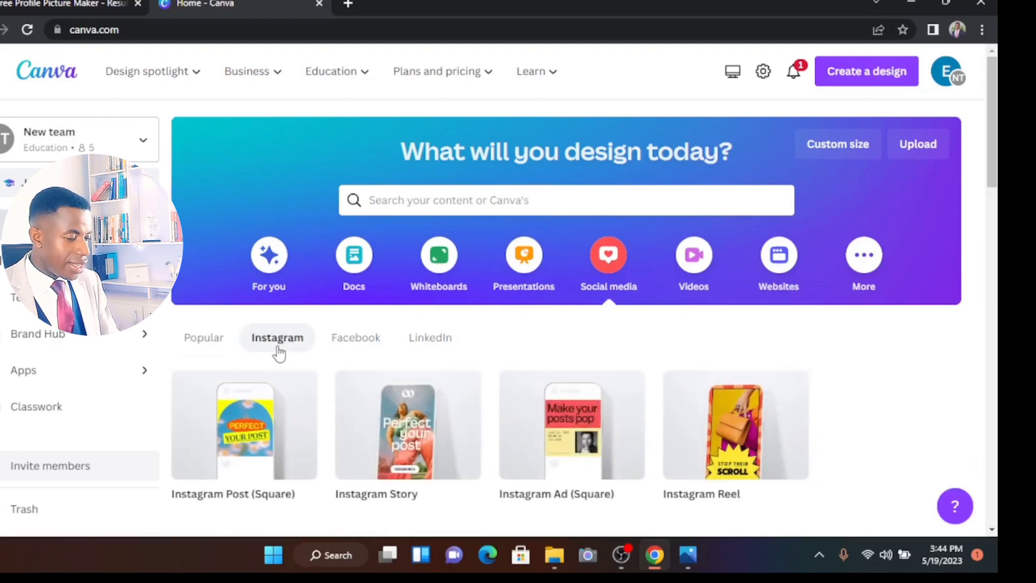
pyautogui.click(259, 447)
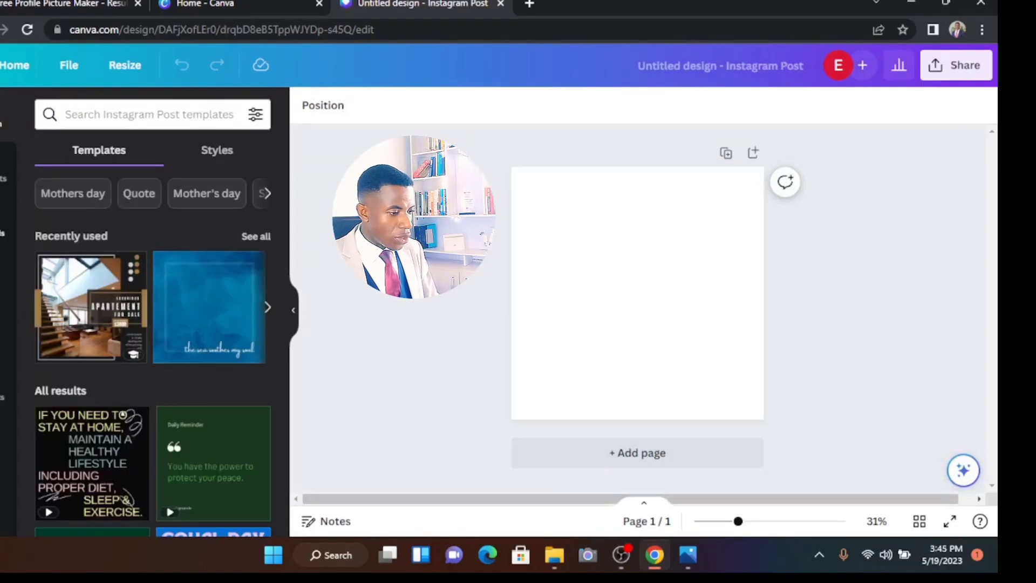
# Step: Upload the file profile-pic (5) from the Downloads folder to the design's uploads
pyautogui.click(5, 232)
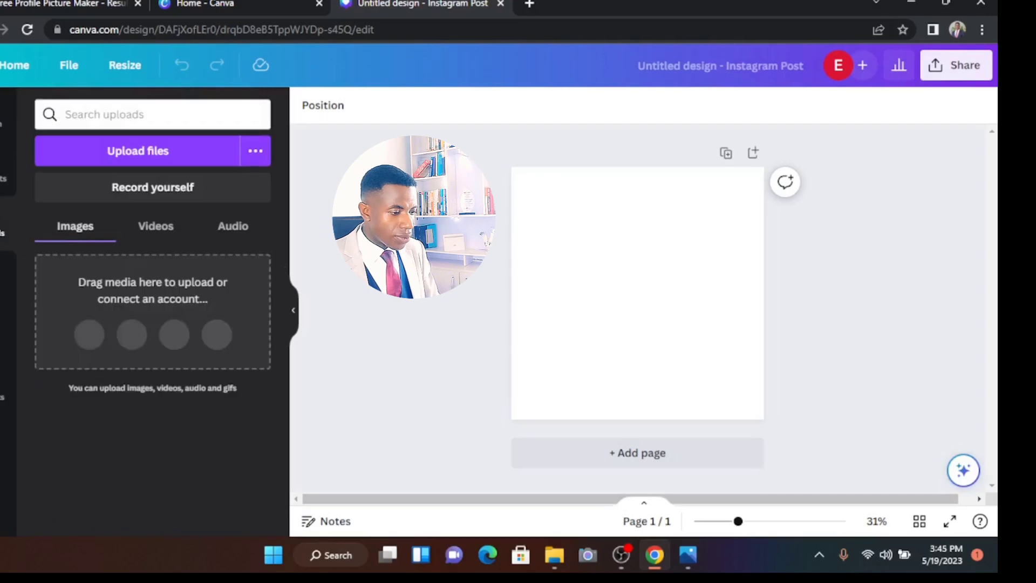
pyautogui.click(142, 154)
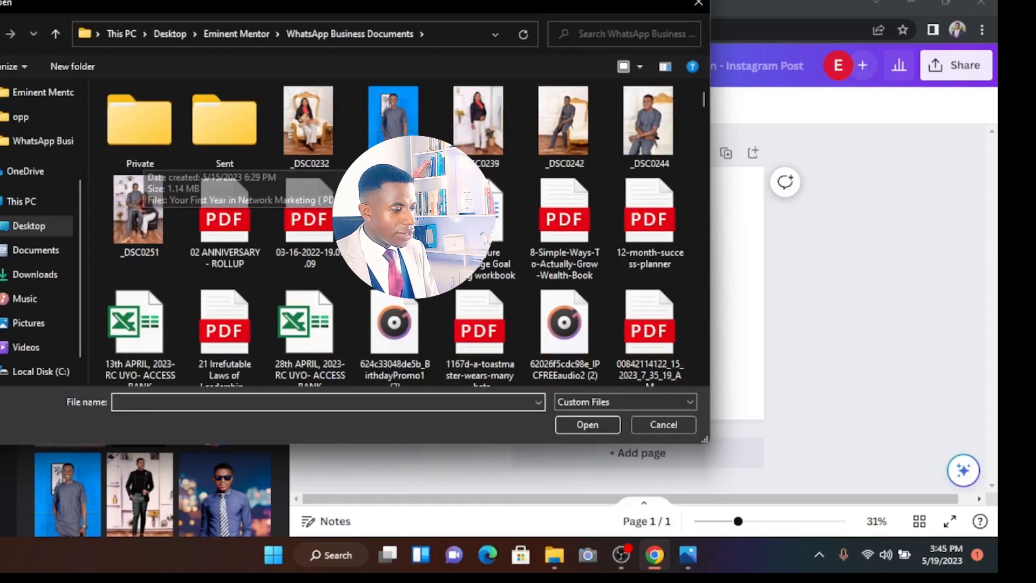
pyautogui.click(46, 280)
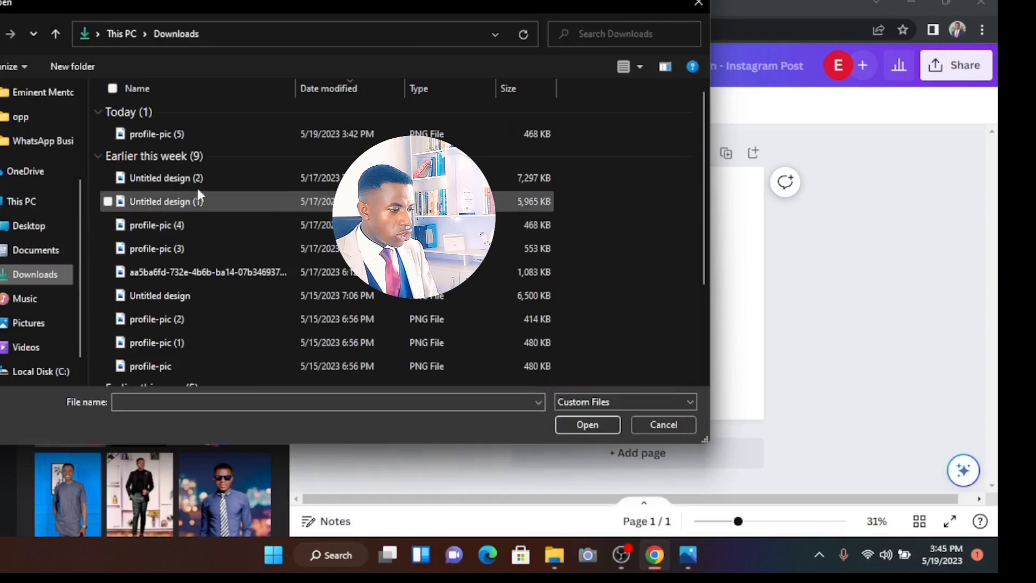
pyautogui.click(152, 137)
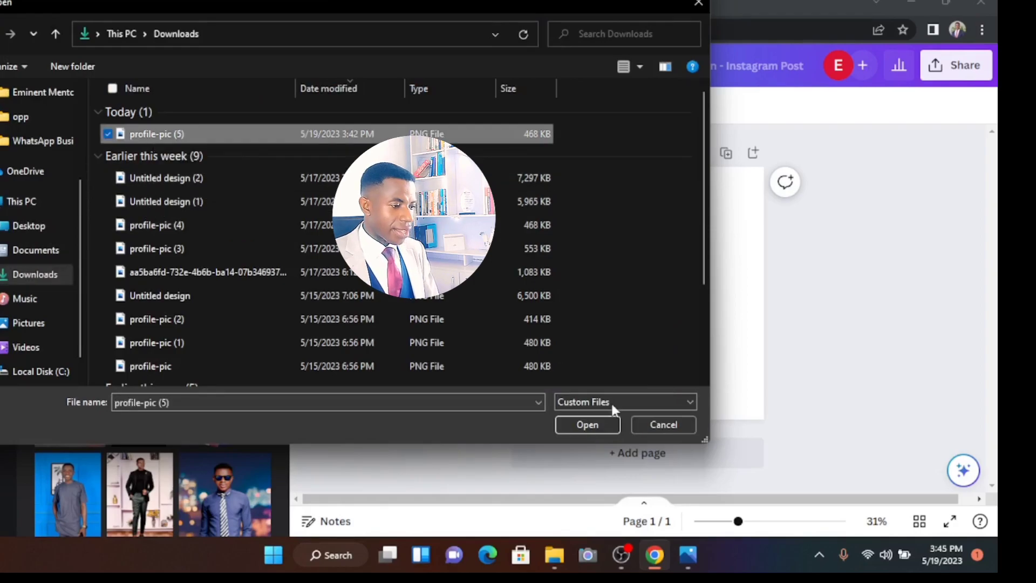
pyautogui.click(567, 422)
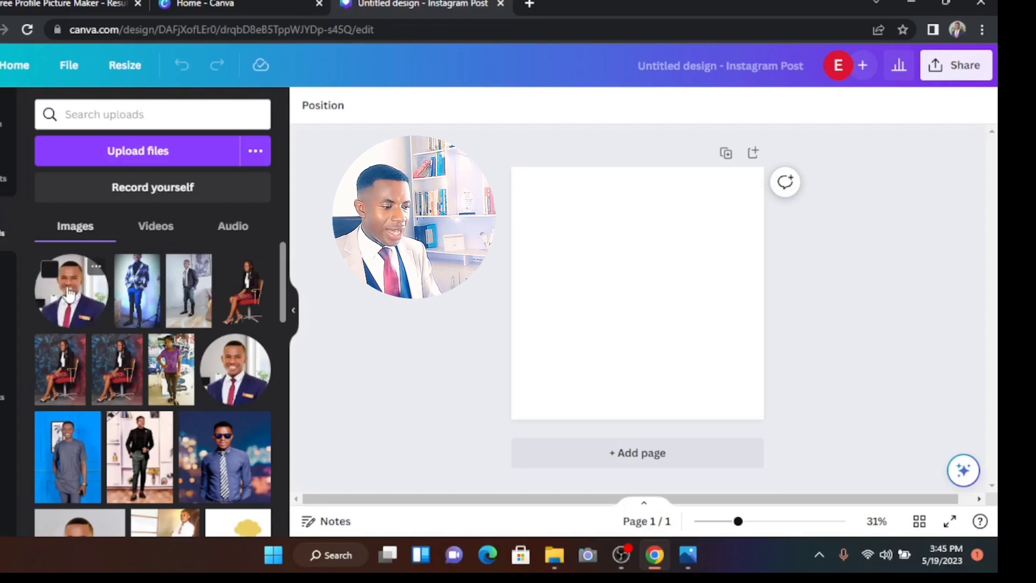
# Step: Place the uploaded circular profile picture on the page and enlarge it to fill the whole square
pyautogui.click(69, 293)
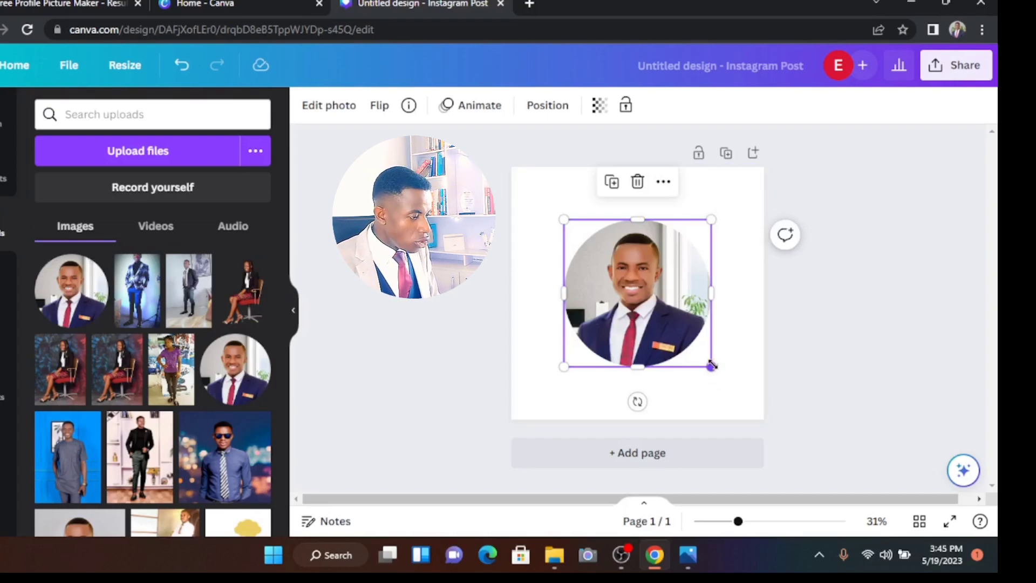
pyautogui.moveTo(712, 365); pyautogui.dragTo(758, 438)
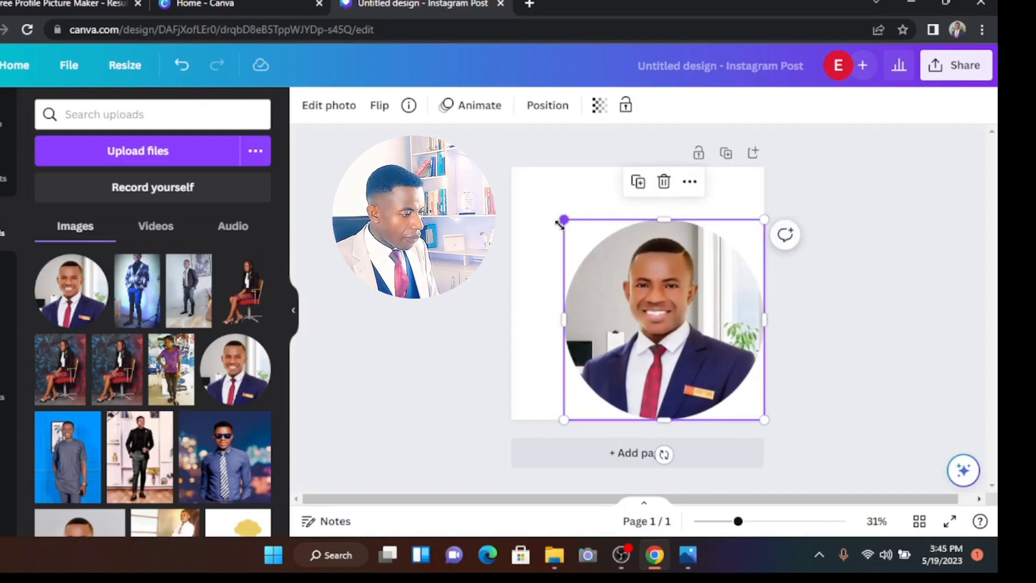
pyautogui.moveTo(562, 221); pyautogui.dragTo(512, 167)
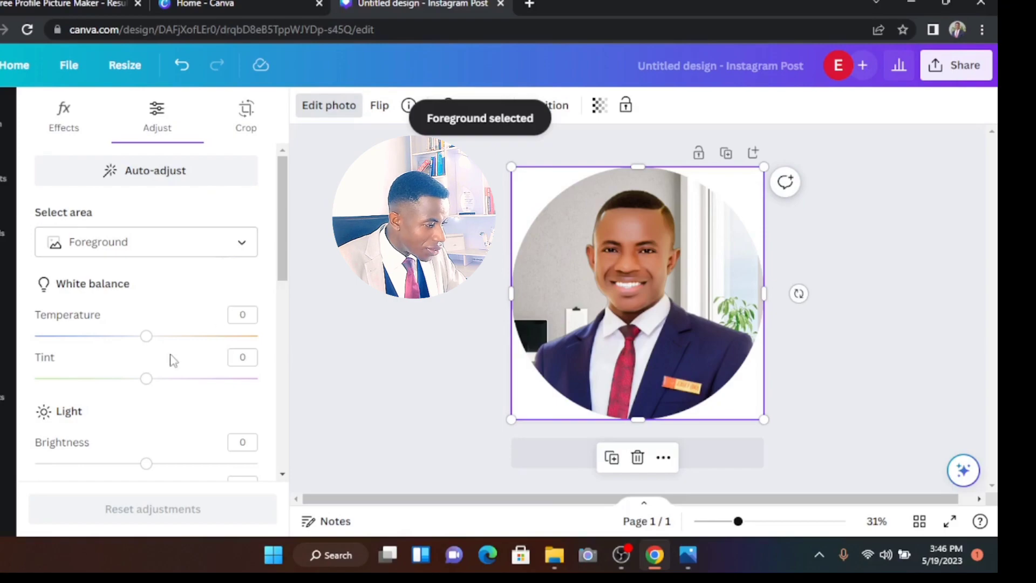
# Step: Set the photo foreground's temperature to 27, tint to 22, brightness to 13, contrast to 35 and highlights to 19, and lower its shadows
pyautogui.moveTo(146, 345); pyautogui.dragTo(144, 390)
pyautogui.moveTo(136, 378); pyautogui.dragTo(168, 396)
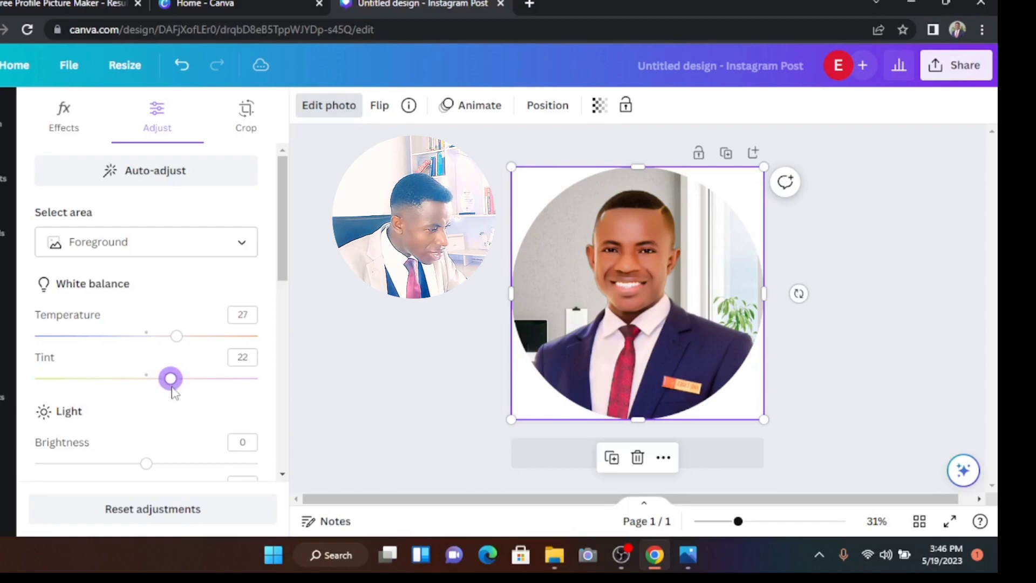
pyautogui.click(146, 464)
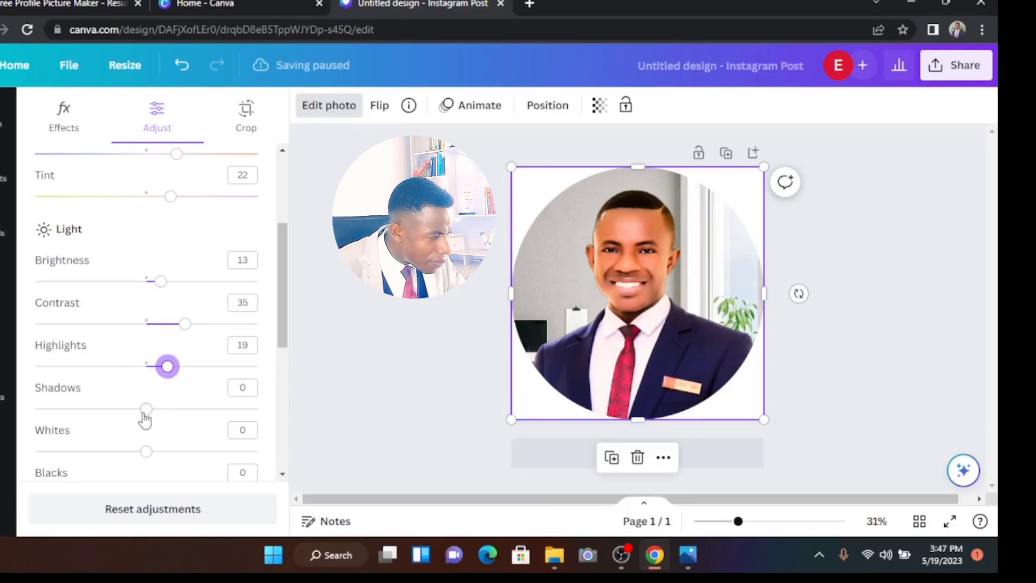
pyautogui.moveTo(144, 414); pyautogui.dragTo(123, 413)
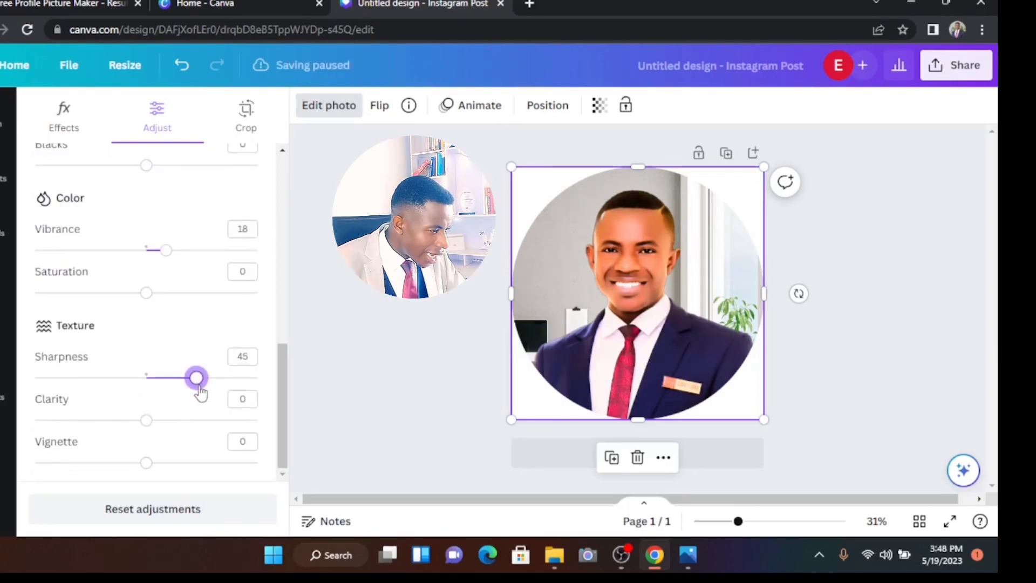
# Step: Set the foreground's vibrance to 18, sharpness to 44 and clarity to -44, and increase its vignette
pyautogui.moveTo(196, 378); pyautogui.dragTo(196, 392)
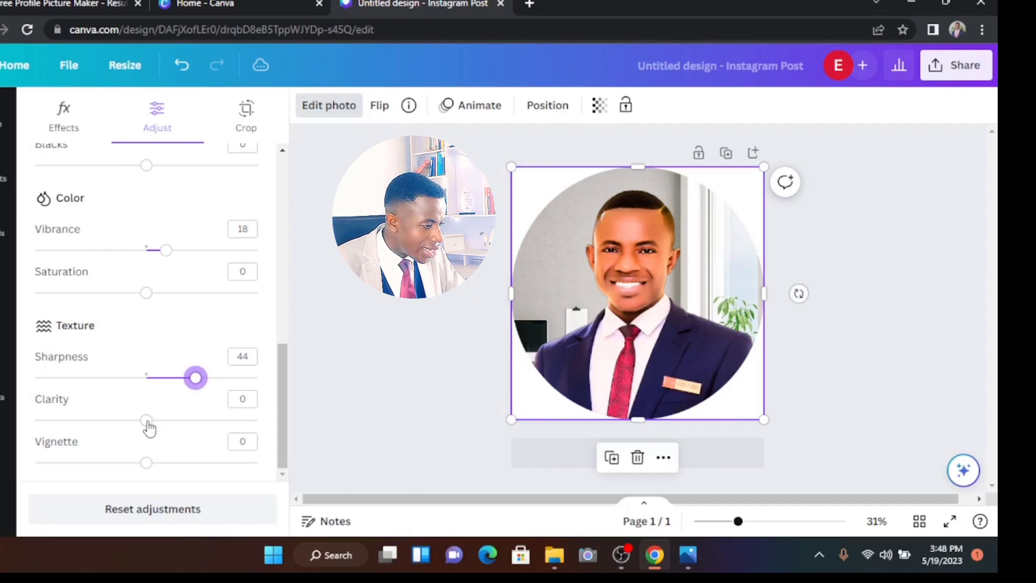
pyautogui.moveTo(150, 428); pyautogui.dragTo(98, 437)
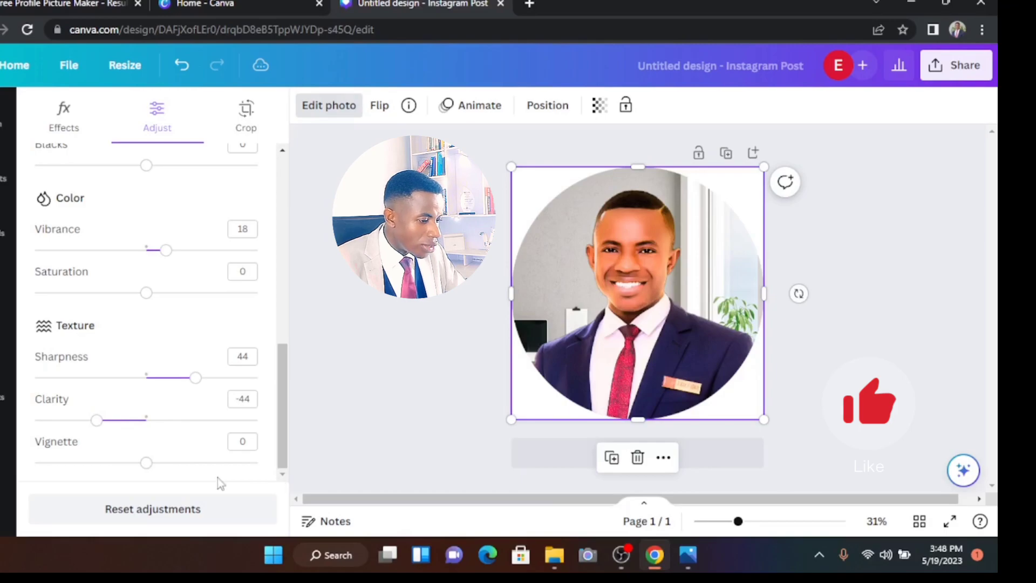
pyautogui.moveTo(143, 470); pyautogui.dragTo(193, 478)
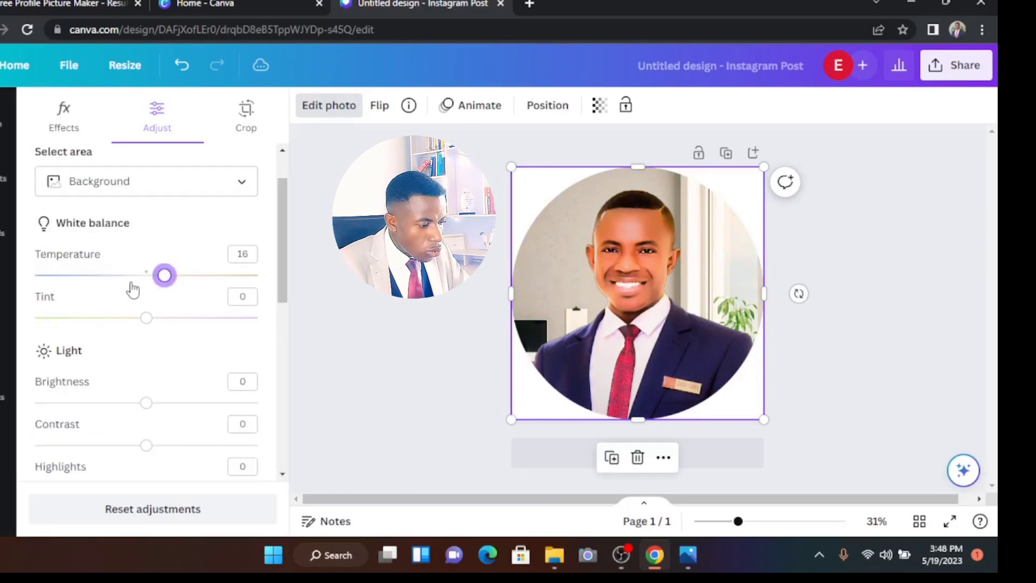
# Step: Set the photo background's temperature to -3, brightness to -37 and blacks to 48, and reduce its whites
pyautogui.moveTo(134, 288)
pyautogui.mouseDown()
pyautogui.moveTo(130, 294)
pyautogui.moveTo(144, 291)
pyautogui.mouseUp()
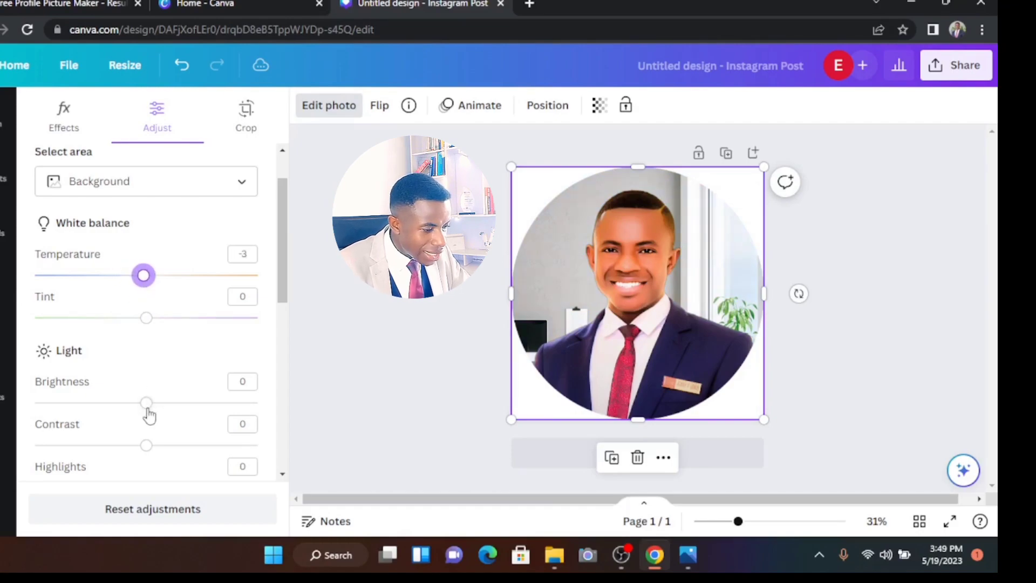
pyautogui.moveTo(147, 408); pyautogui.dragTo(77, 411)
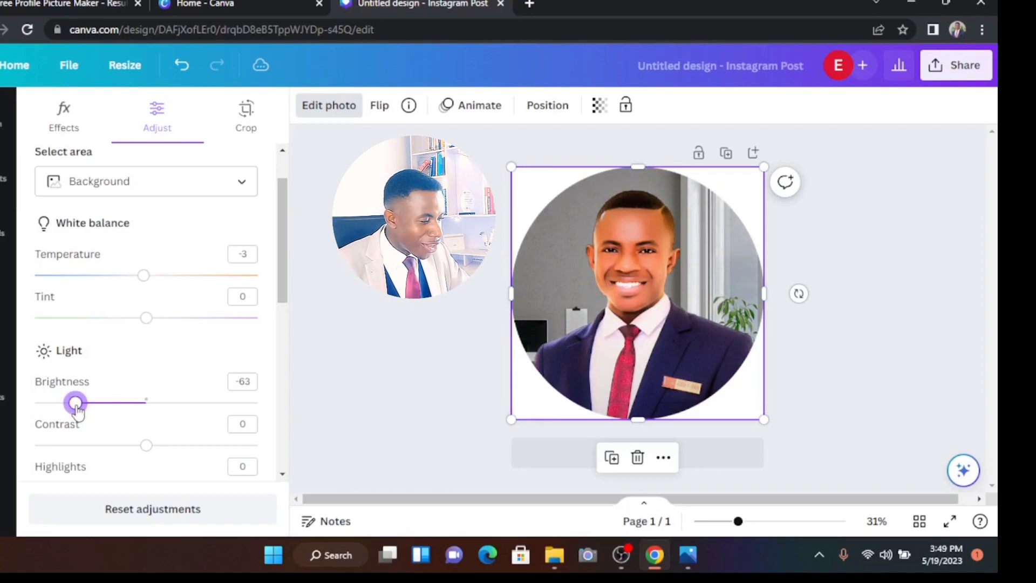
pyautogui.moveTo(77, 411); pyautogui.dragTo(108, 419)
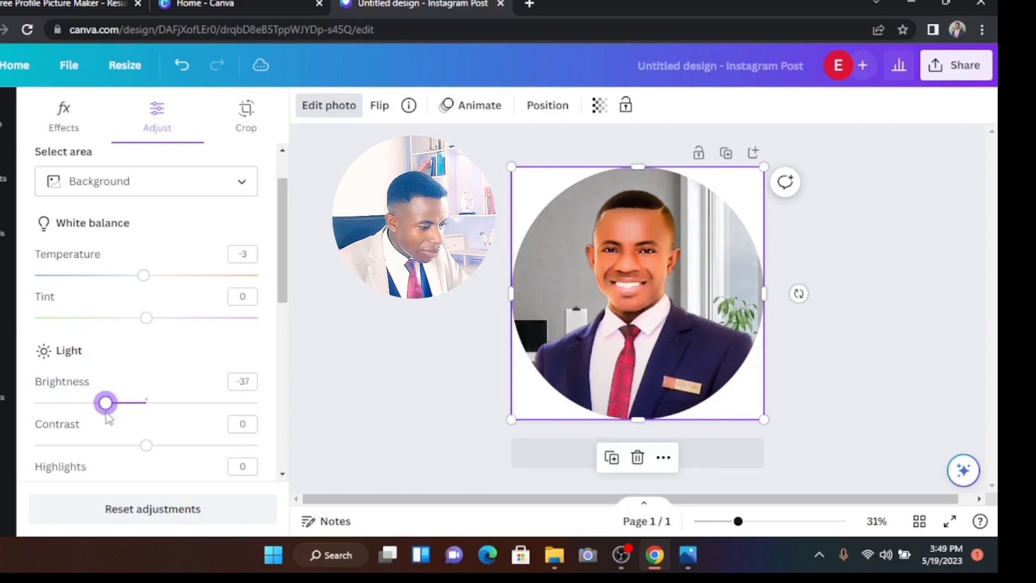
pyautogui.scroll(-5, 287, 478)
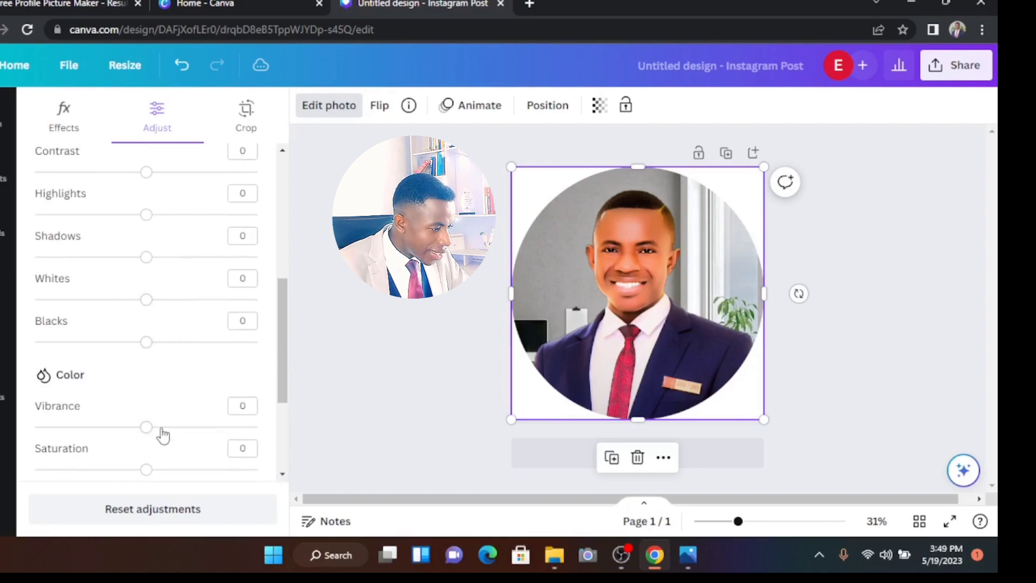
pyautogui.moveTo(147, 353); pyautogui.dragTo(202, 369)
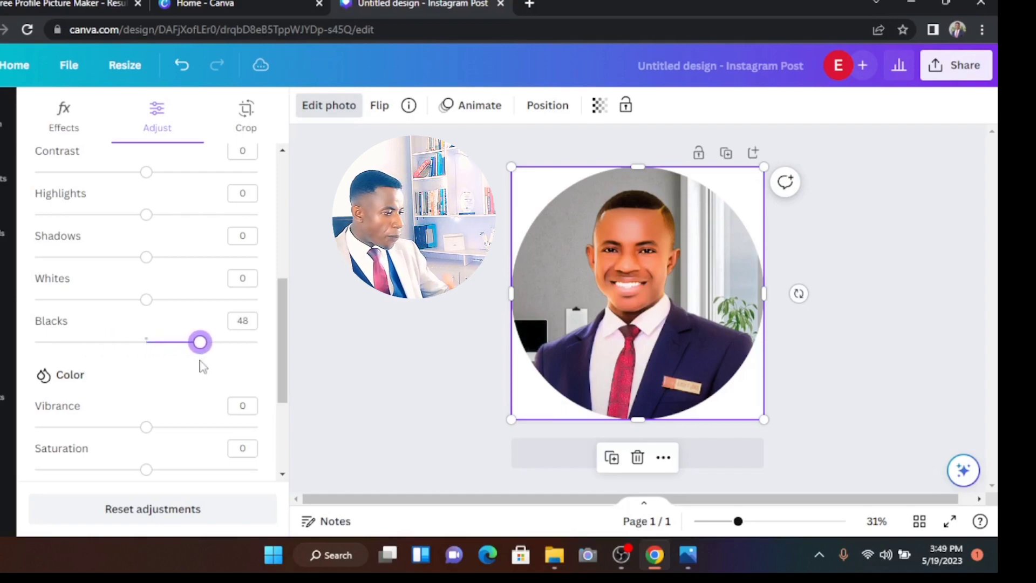
pyautogui.moveTo(144, 307); pyautogui.dragTo(109, 312)
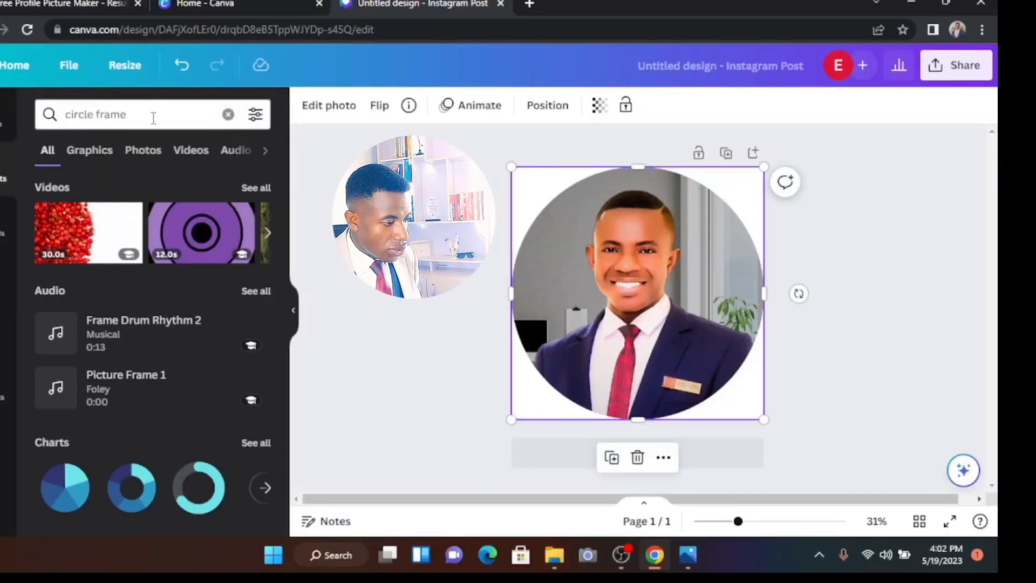
# Step: Search the elements library for "frame" and refine the search to "frame circle"
pyautogui.click(153, 118)
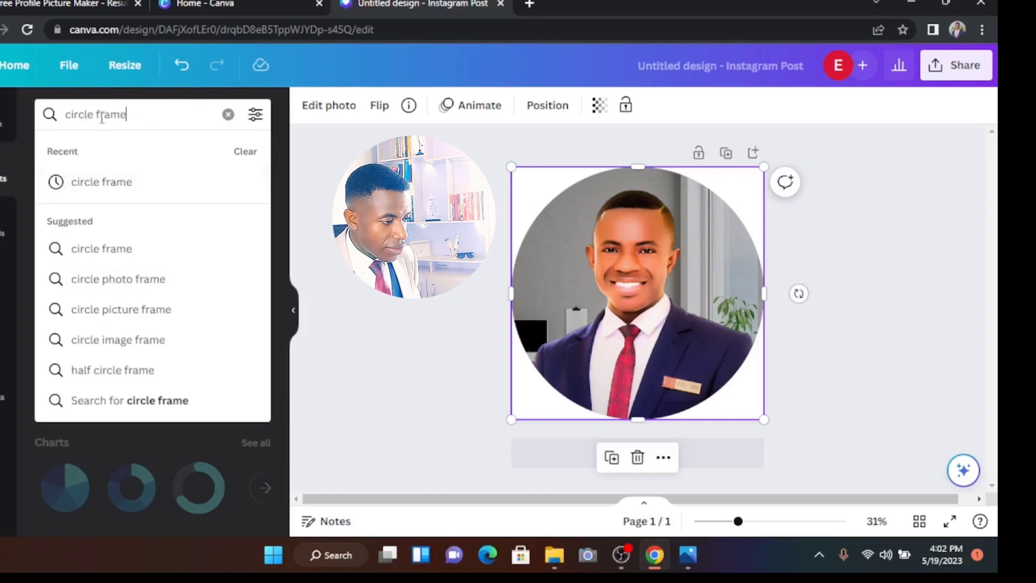
pyautogui.press('Return')
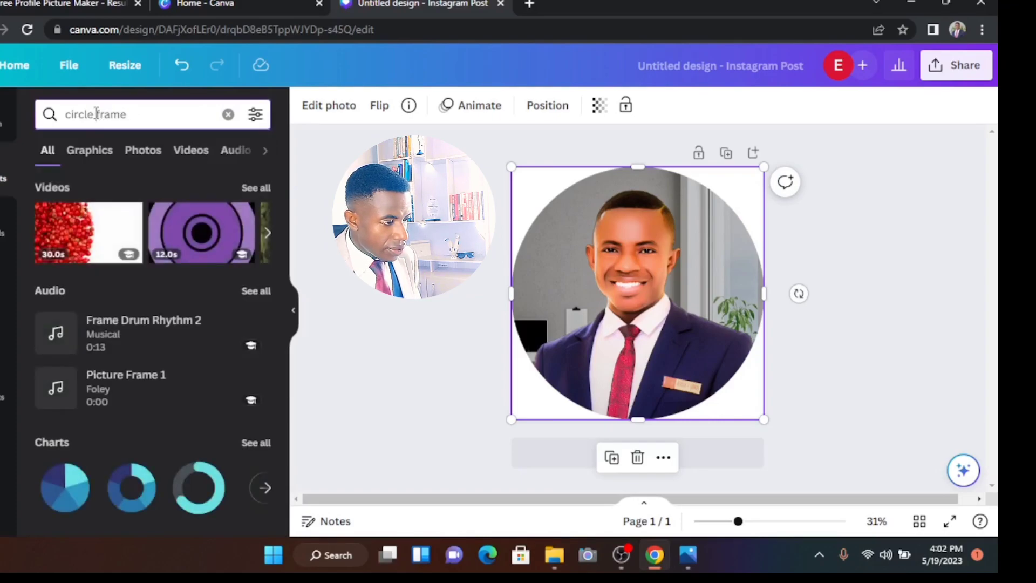
pyautogui.click(96, 114)
pyautogui.press('BackSpace')
pyautogui.press('BackSpace')
pyautogui.press('BackSpace')
pyautogui.press('BackSpace')
pyautogui.press('BackSpace')
pyautogui.press('BackSpace')
pyautogui.press('BackSpace')
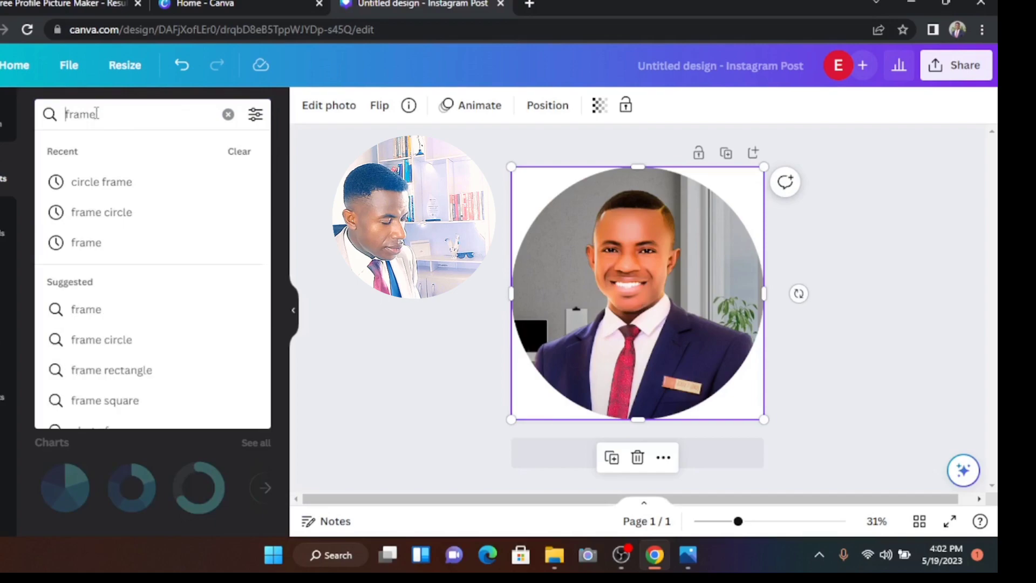
pyautogui.press('Return')
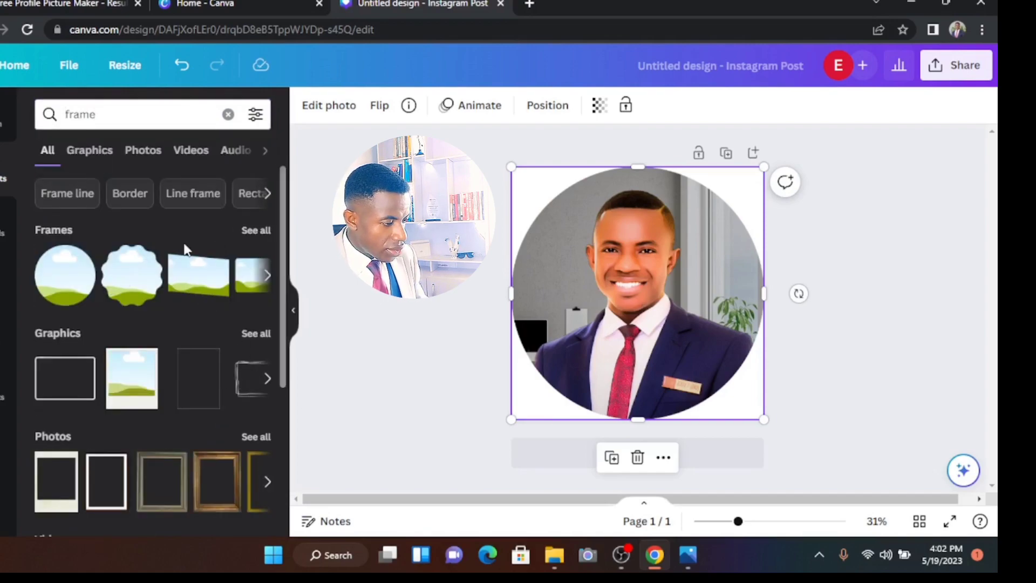
pyautogui.click(146, 121)
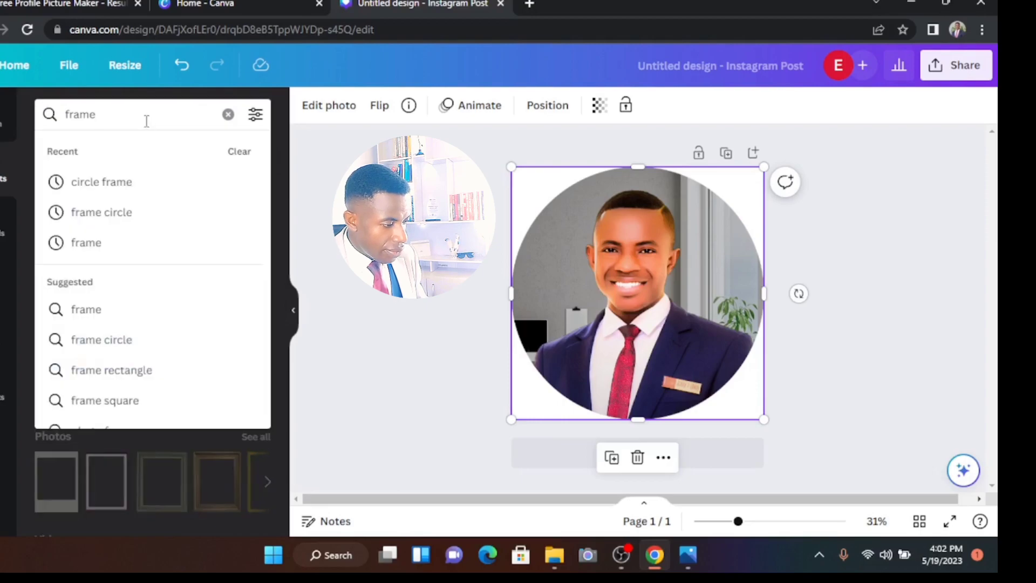
pyautogui.click(125, 213)
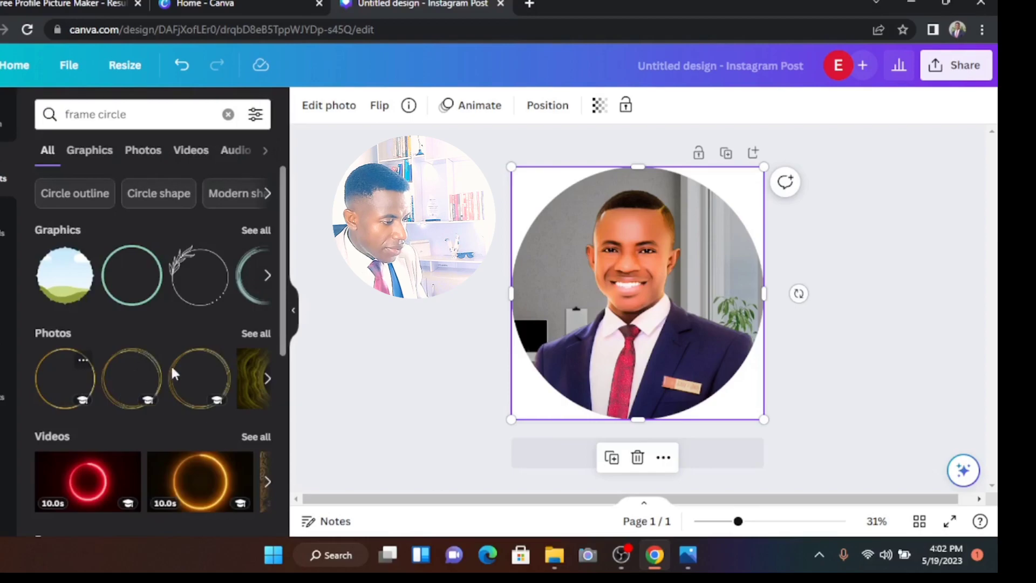
# Step: Place the first thin gold ring from the photo results over the portrait and enlarge it to the picture's circular edge
pyautogui.click(77, 387)
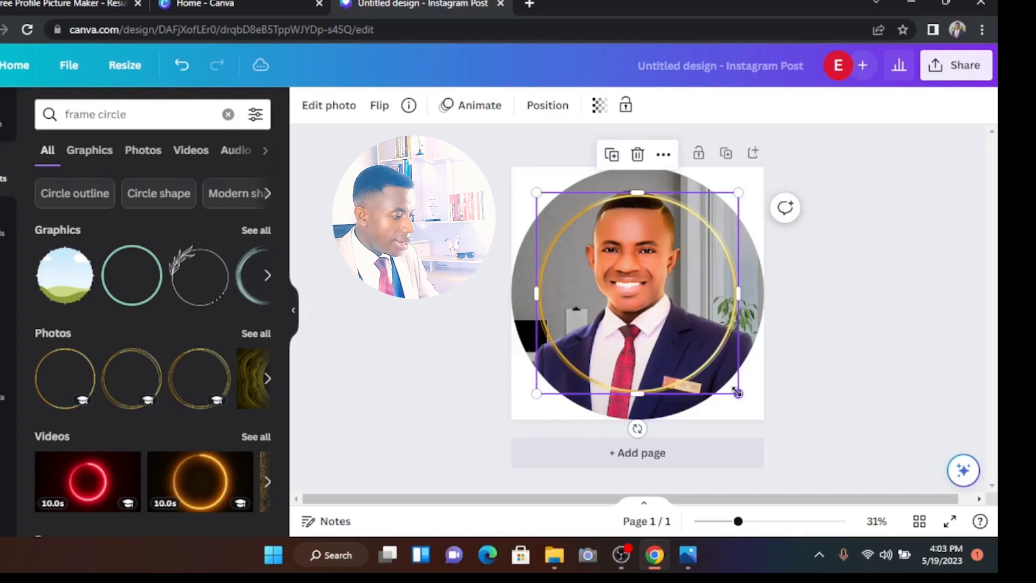
pyautogui.moveTo(742, 401); pyautogui.dragTo(753, 421)
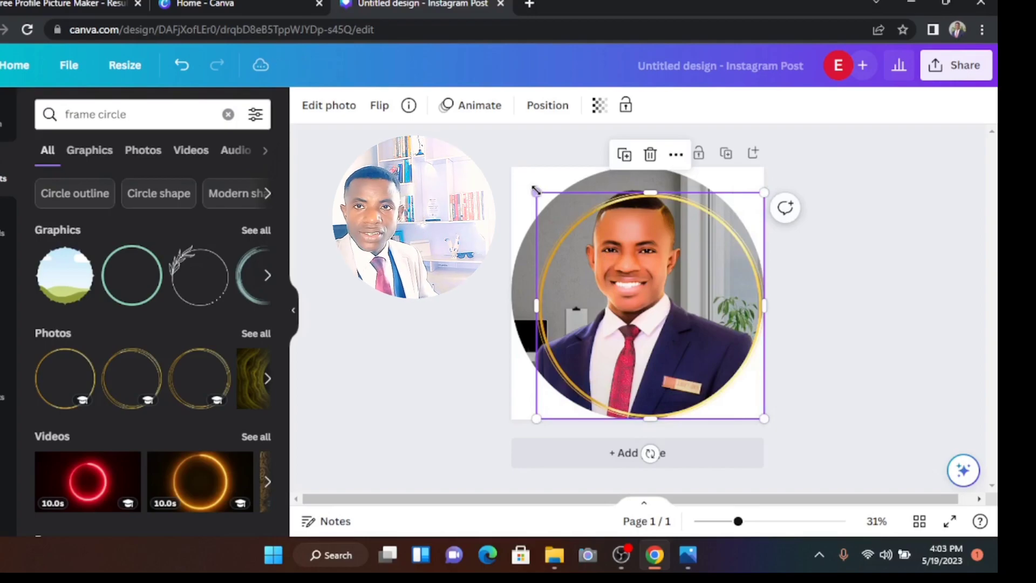
pyautogui.moveTo(536, 190); pyautogui.dragTo(507, 169)
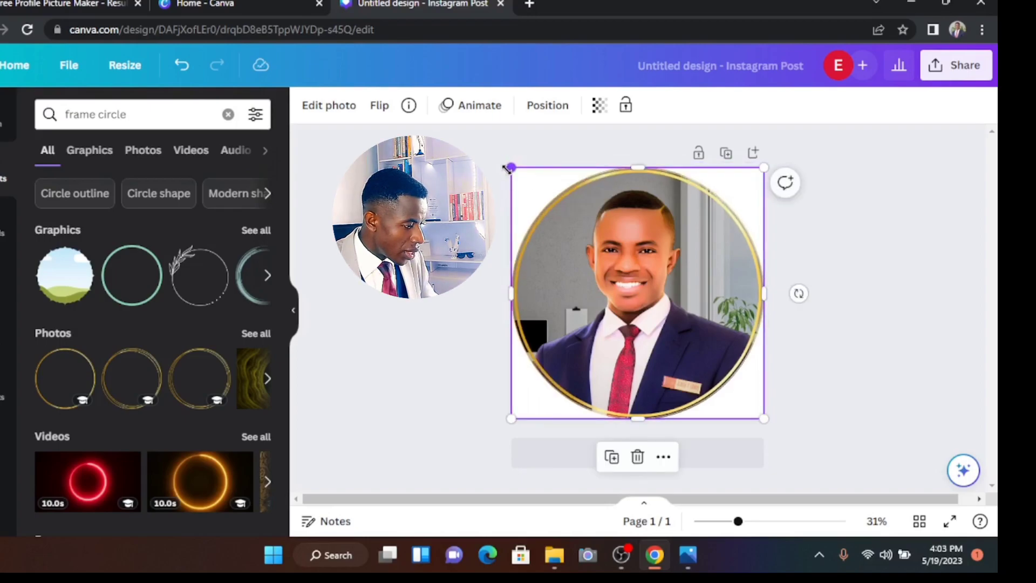
# Step: Browse the circular frame photos and graphics, and add the plain gold ring from the graphics results to the page
pyautogui.click(267, 380)
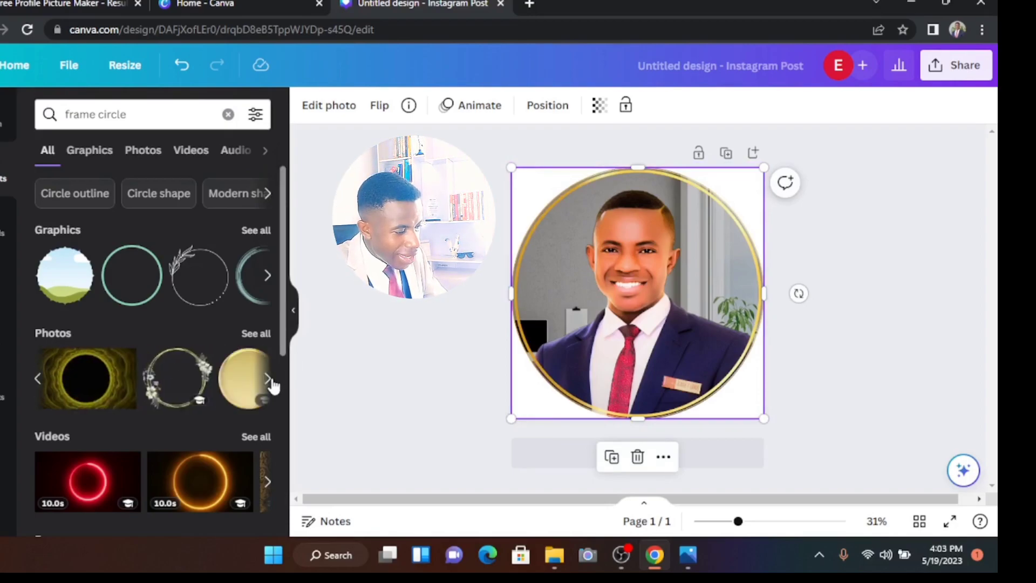
pyautogui.click(272, 382)
pyautogui.click(273, 384)
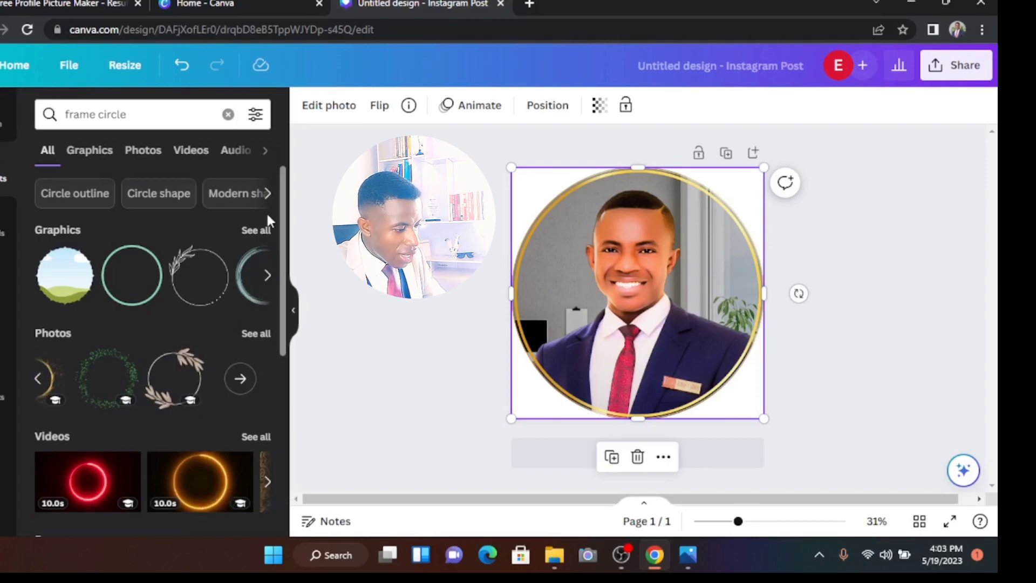
pyautogui.click(268, 277)
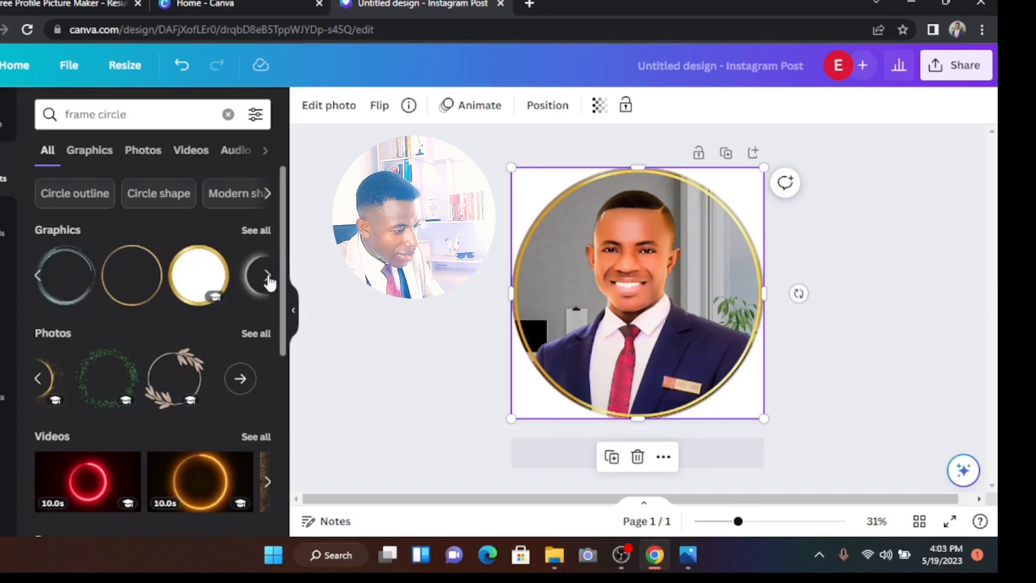
pyautogui.click(39, 276)
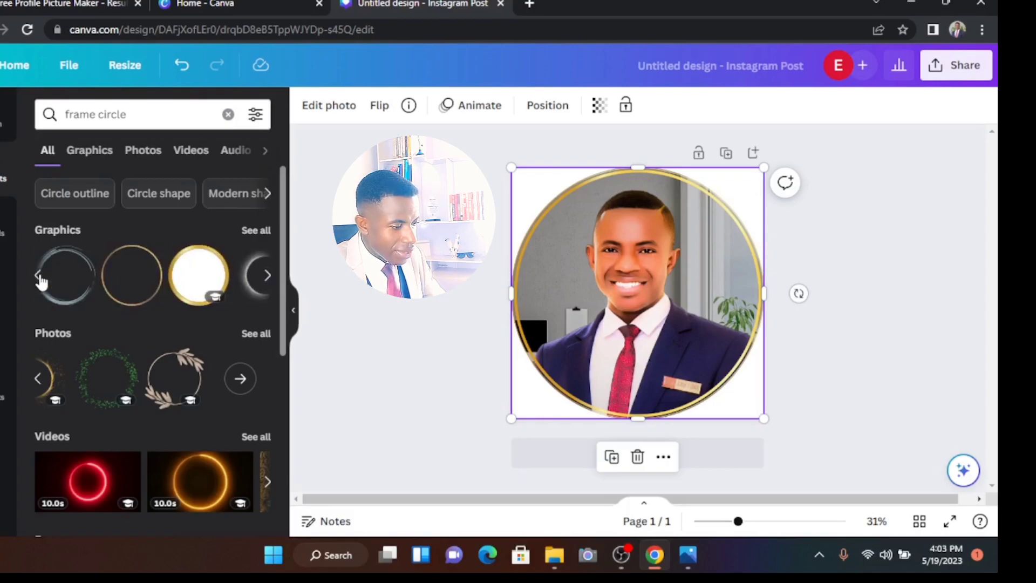
pyautogui.click(126, 294)
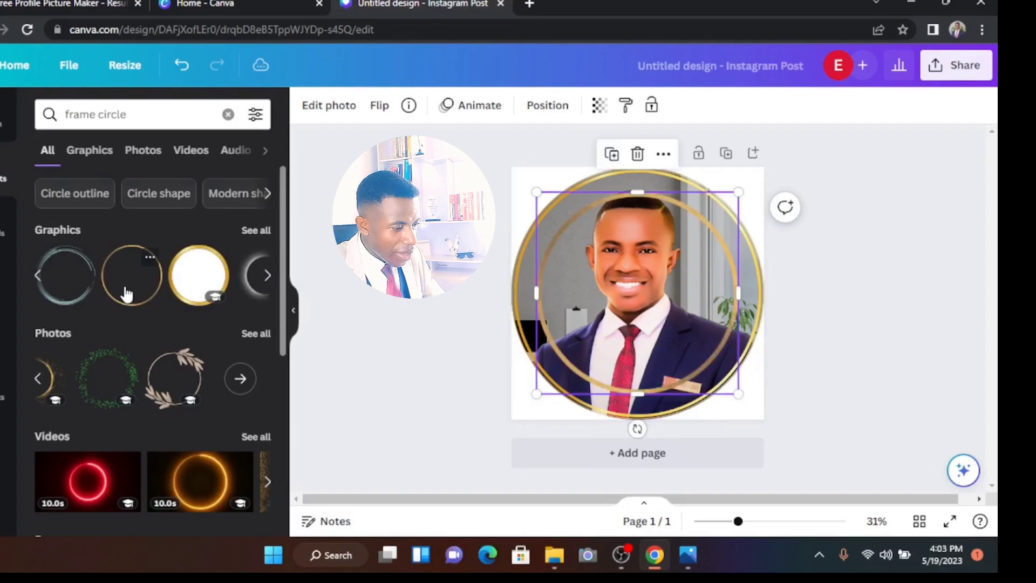
# Step: Delete the larger thin gold ring around the portrait's outer edge
pyautogui.click(520, 274)
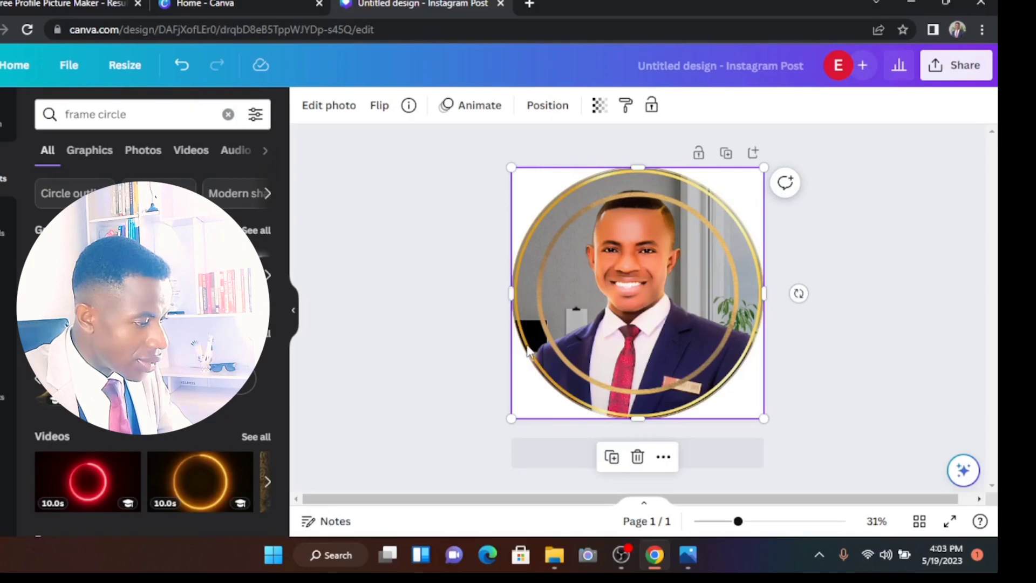
pyautogui.moveTo(529, 350); pyautogui.dragTo(467, 416)
pyautogui.press('Delete')
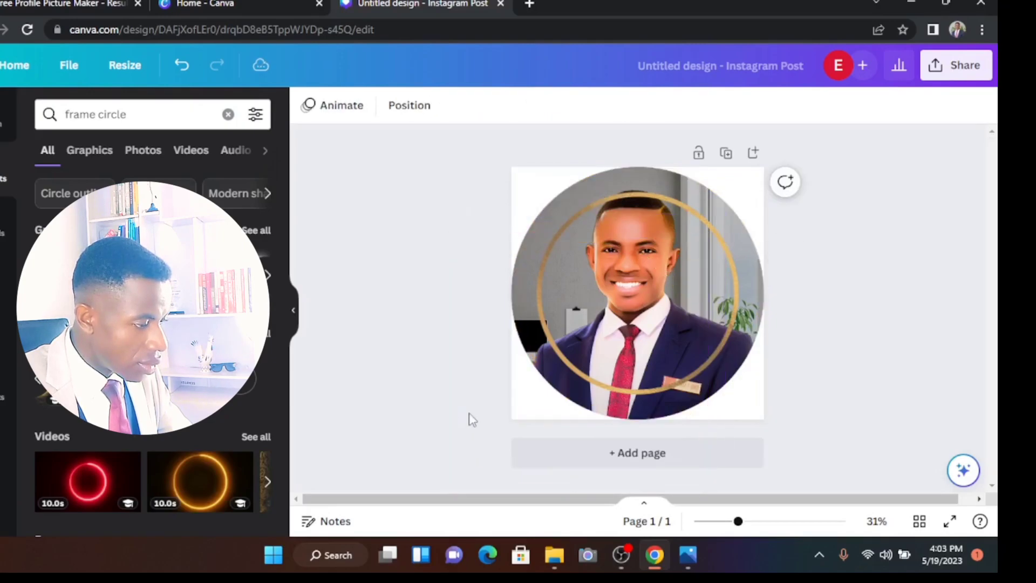
# Step: Enlarge the remaining gold ring from two opposite corners so it fills the square page and borders the circular portrait
pyautogui.click(548, 267)
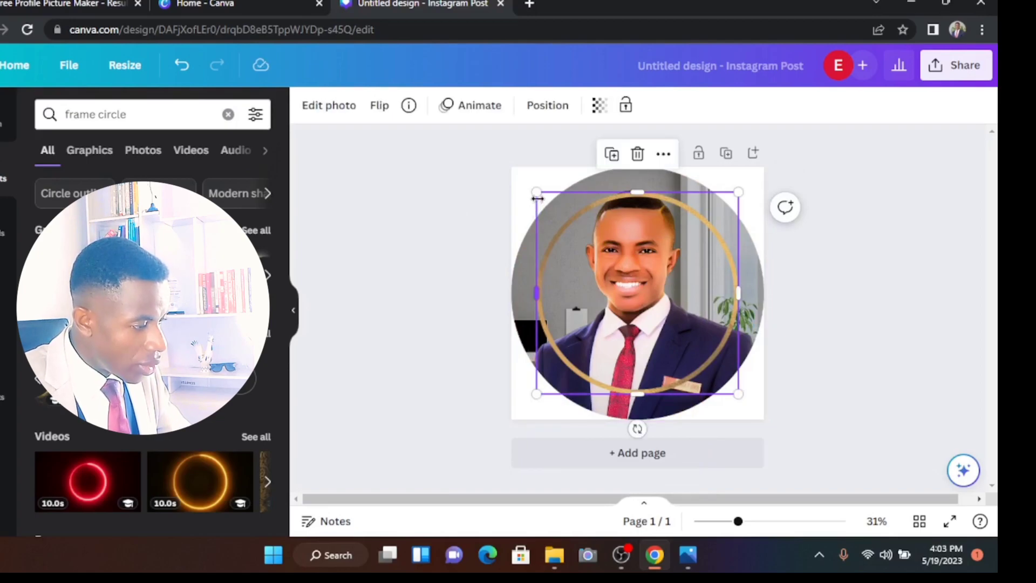
pyautogui.moveTo(537, 195); pyautogui.dragTo(506, 179)
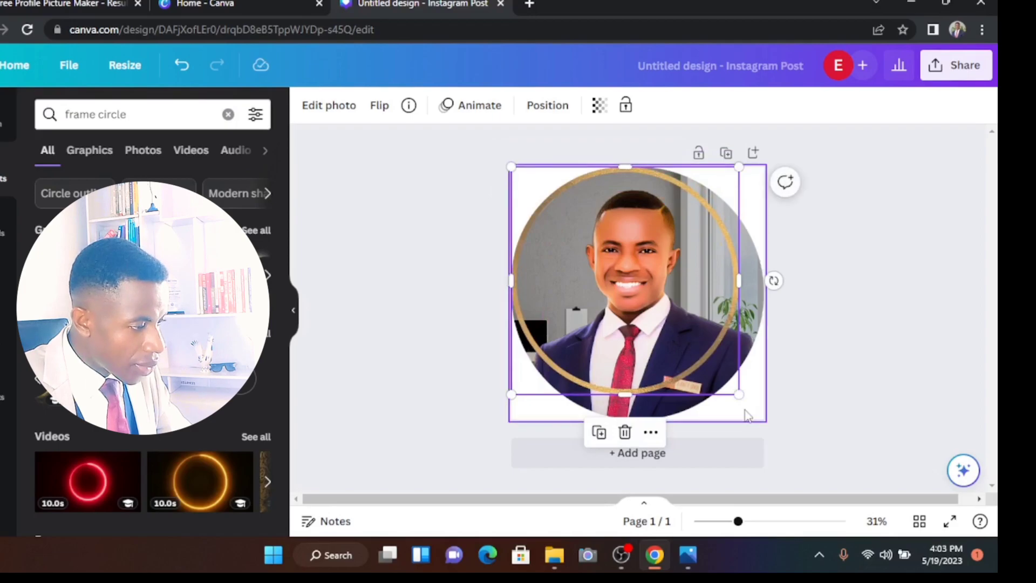
pyautogui.moveTo(755, 428); pyautogui.dragTo(765, 439)
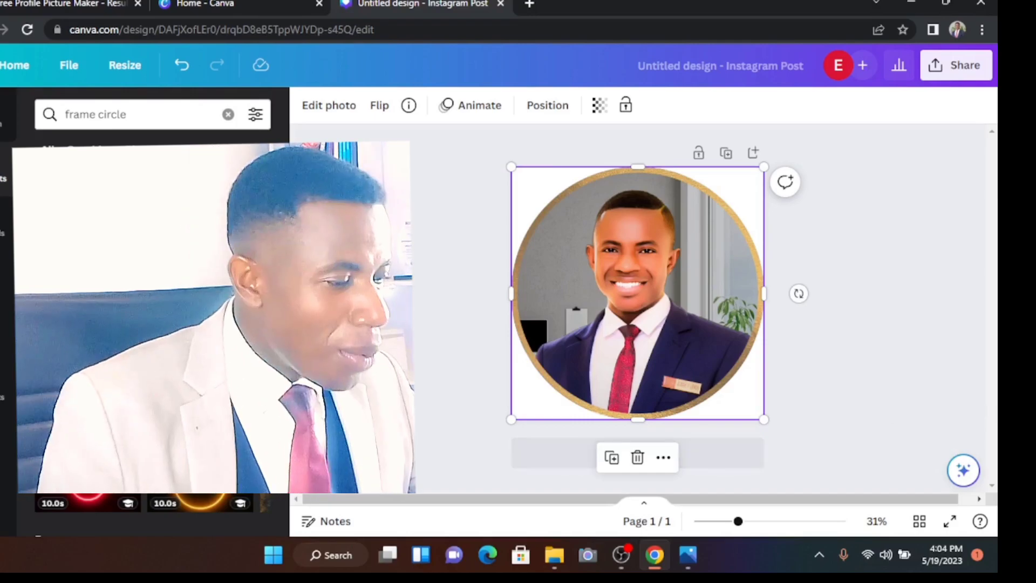
pyautogui.hscroll(1, 754, 245)
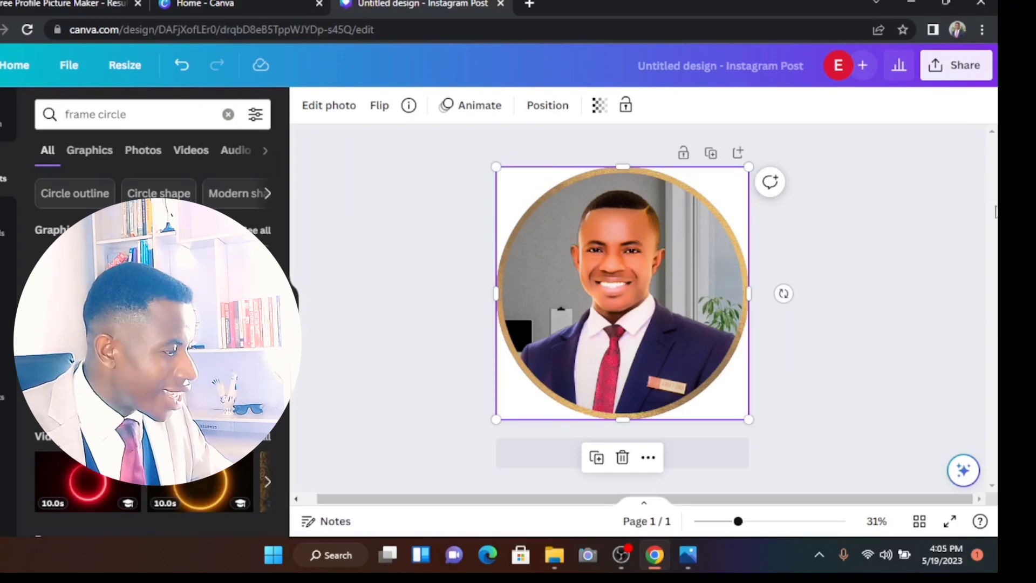
pyautogui.click(958, 67)
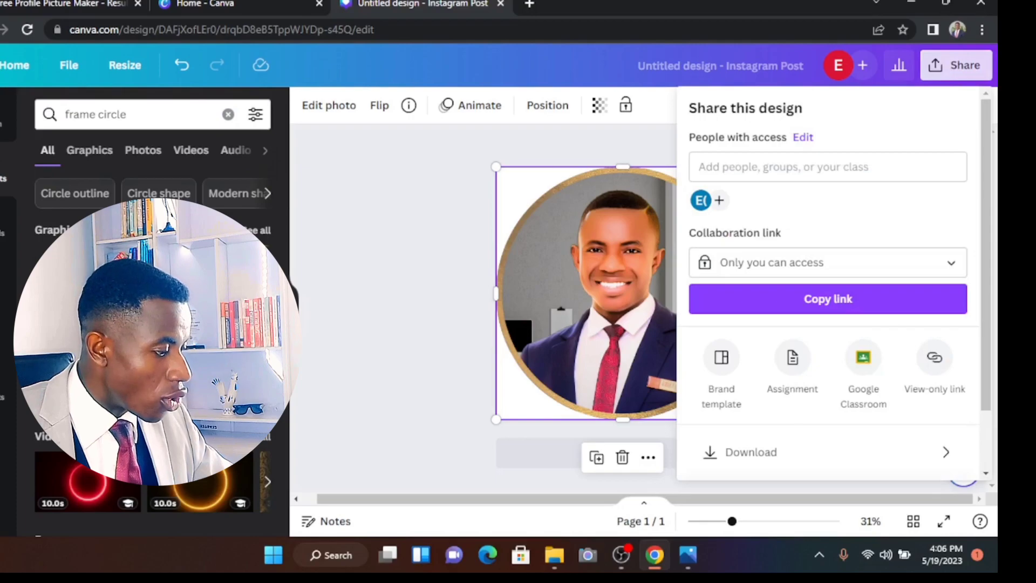
pyautogui.scroll(-2, 991, 480)
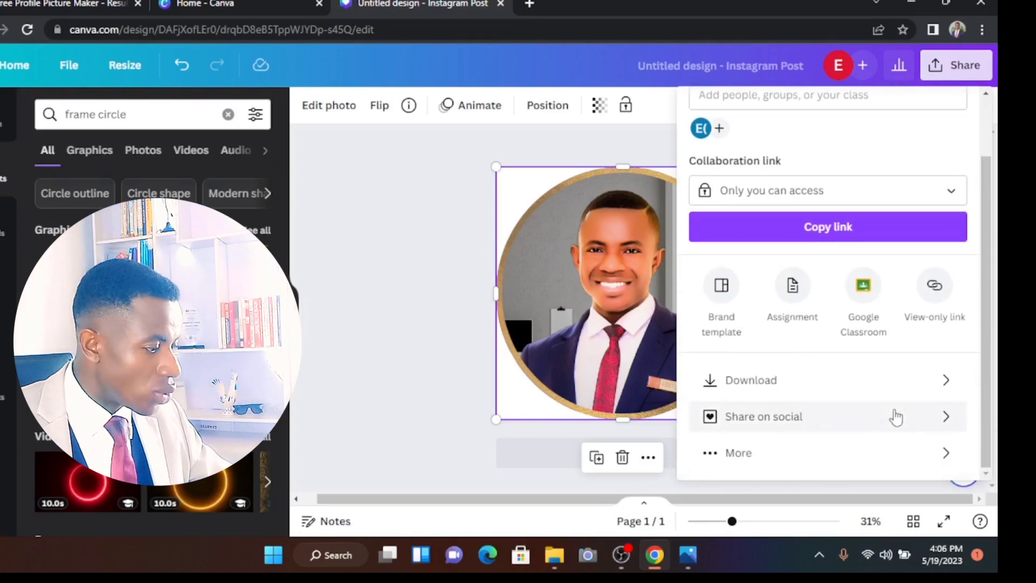
pyautogui.click(803, 382)
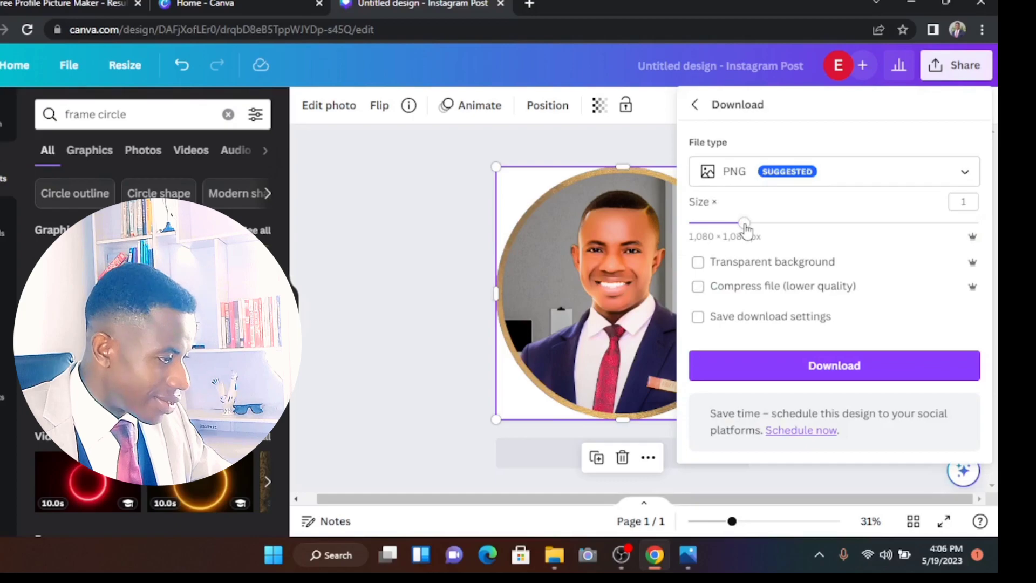
pyautogui.moveTo(745, 226); pyautogui.dragTo(981, 227)
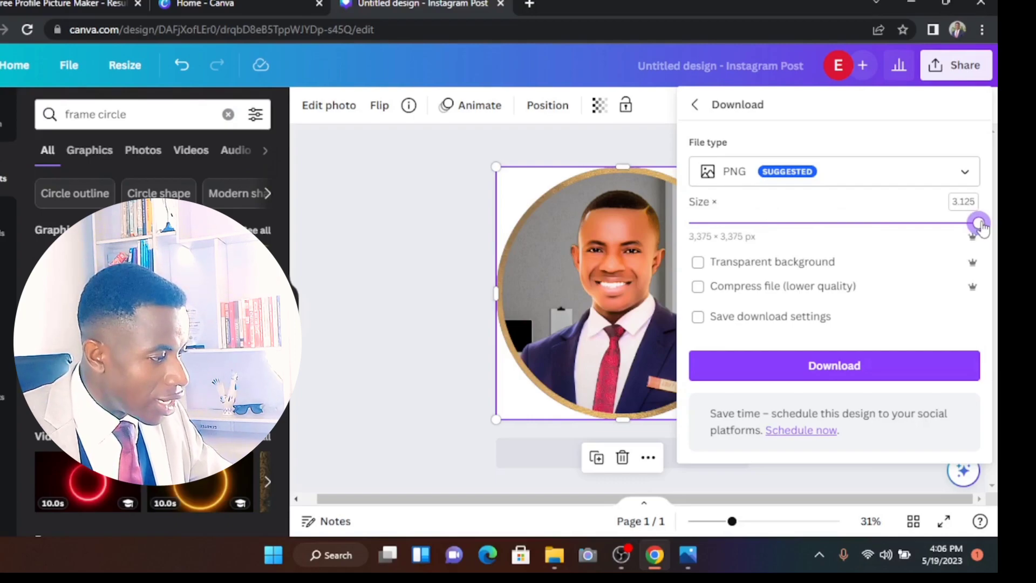
pyautogui.click(181, 65)
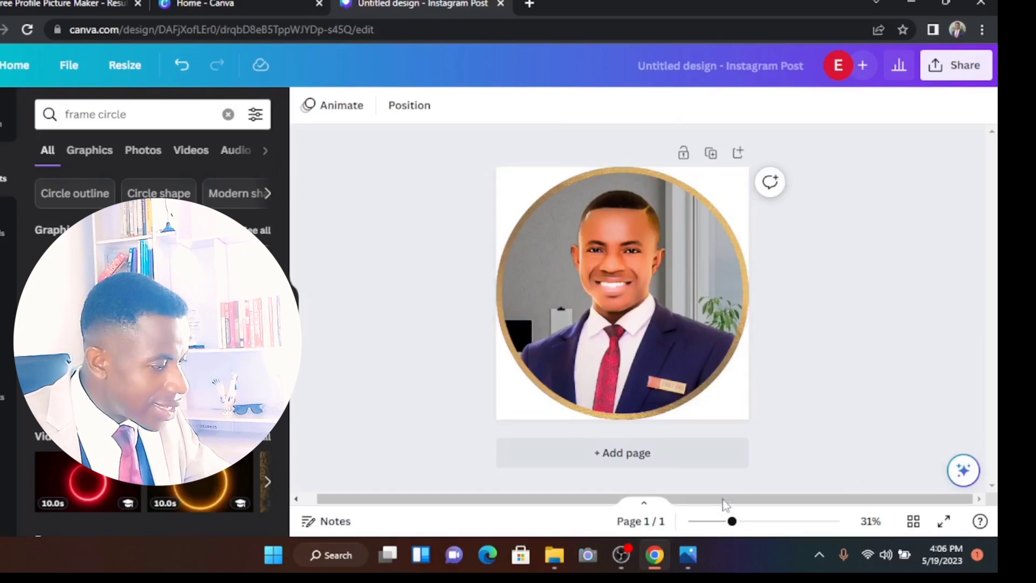
# Step: Download the design as a PNG at size 3.125 (3,375 × 3,375 px) with a transparent background
pyautogui.moveTo(739, 529)
pyautogui.mouseDown()
pyautogui.moveTo(756, 523)
pyautogui.moveTo(723, 521)
pyautogui.moveTo(744, 520)
pyautogui.mouseUp()
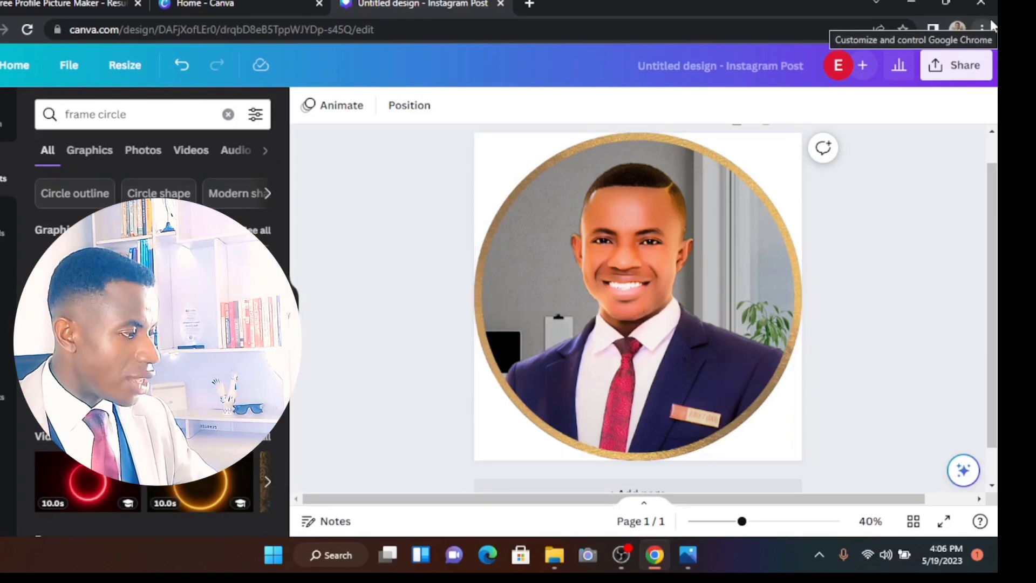
pyautogui.click(965, 75)
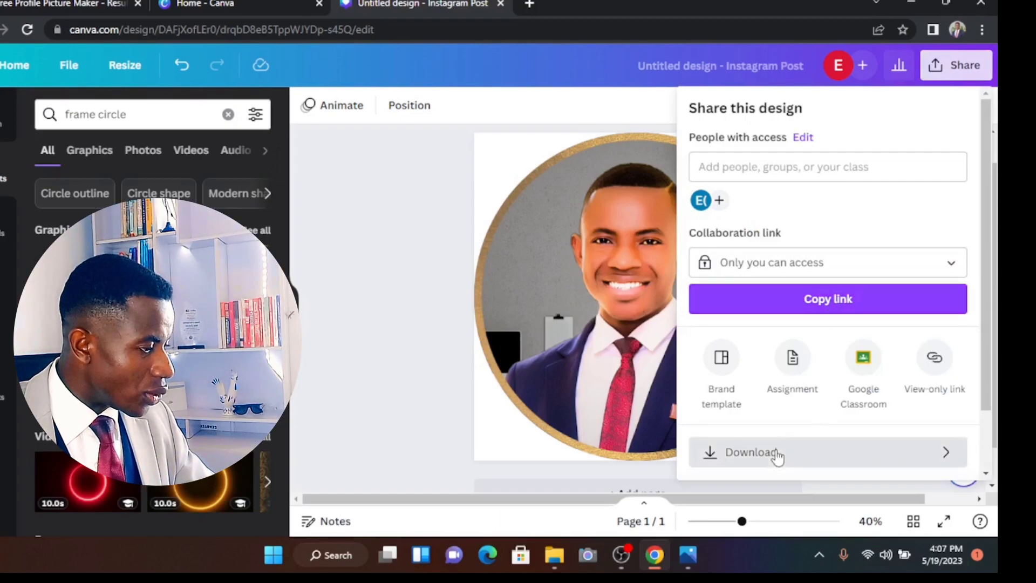
pyautogui.click(777, 453)
pyautogui.moveTo(747, 231); pyautogui.dragTo(990, 239)
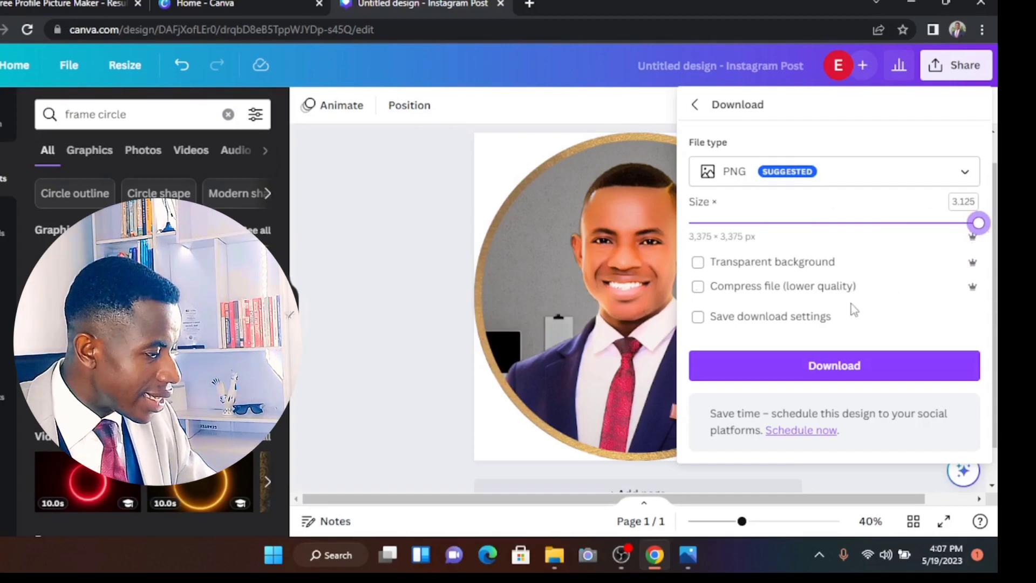
pyautogui.click(701, 263)
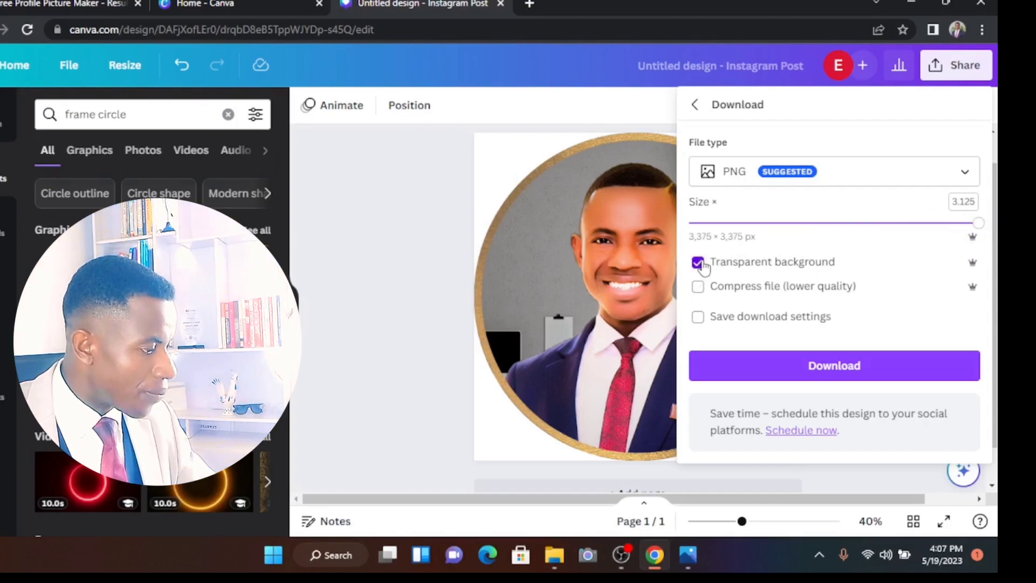
pyautogui.click(751, 370)
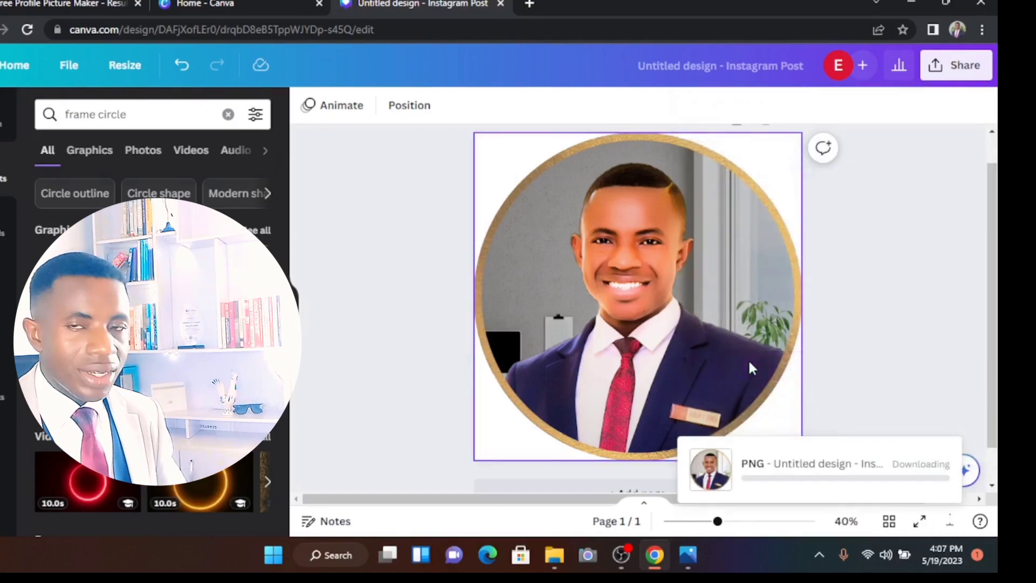